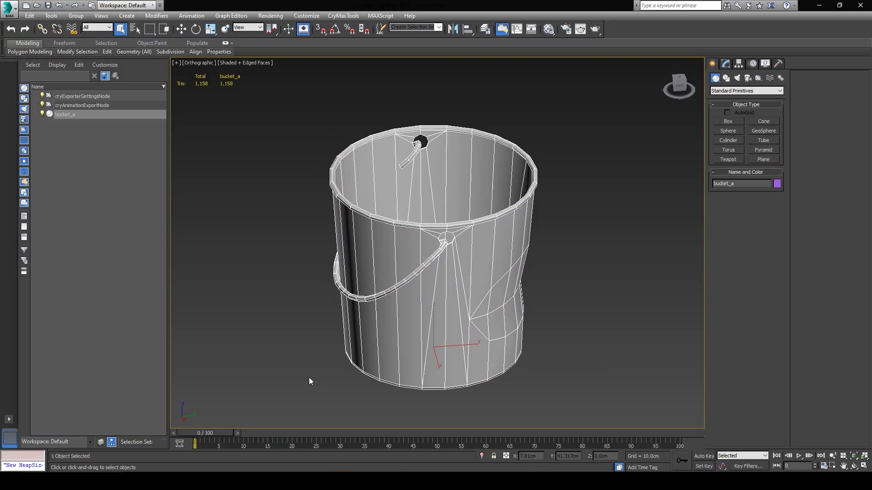
Scale the $proxy cylinder's bottom polygons inward to 87%, then orbit to inspect the red proxy.
{"action": "key", "text": "r"}
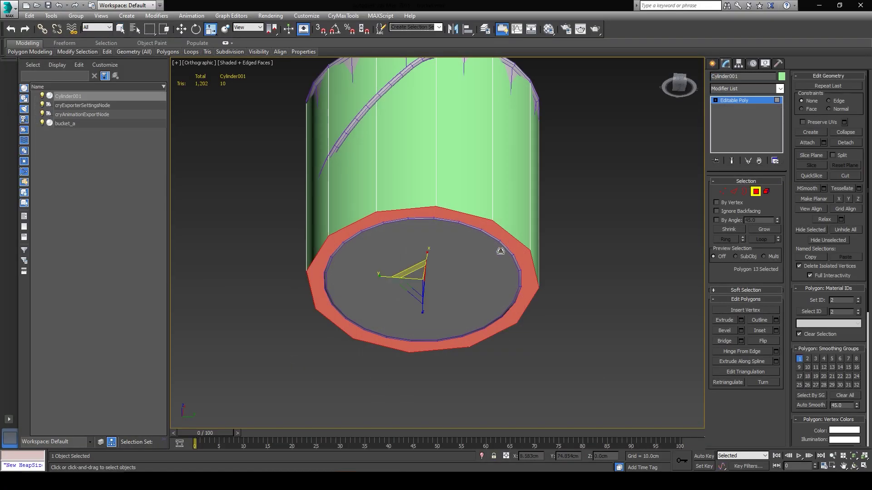
{"action": "left_click_drag", "start_coordinate": [404, 271], "coordinate": [416, 273]}
{"action": "middle_click_drag", "start_coordinate": [515, 227], "coordinate": [476, 238], "text": "alt"}
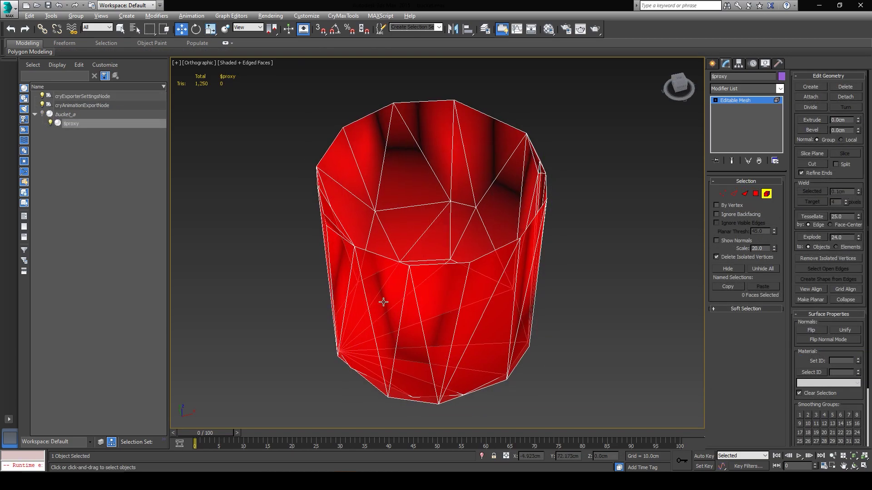
{"action": "middle_click_drag", "start_coordinate": [522, 289], "coordinate": [282, 270], "text": "alt"}
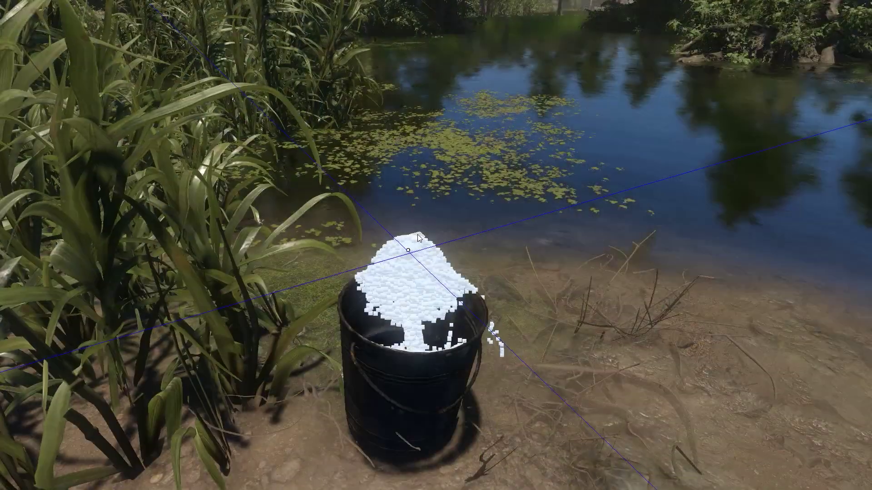
From Library > My Engines, reveal the CRYENGINE 5.6.5 install folder in File Explorer.
{"action": "mouse_move", "coordinate": [418, 238]}
{"action": "left_mouse_down"}
{"action": "mouse_move", "coordinate": [420, 198]}
{"action": "mouse_move", "coordinate": [413, 205]}
{"action": "mouse_move", "coordinate": [423, 224]}
{"action": "mouse_move", "coordinate": [409, 199]}
{"action": "mouse_move", "coordinate": [364, 198]}
{"action": "mouse_move", "coordinate": [266, 224]}
{"action": "mouse_move", "coordinate": [255, 170]}
{"action": "mouse_move", "coordinate": [267, 145]}
{"action": "mouse_move", "coordinate": [355, 111]}
{"action": "left_mouse_up"}
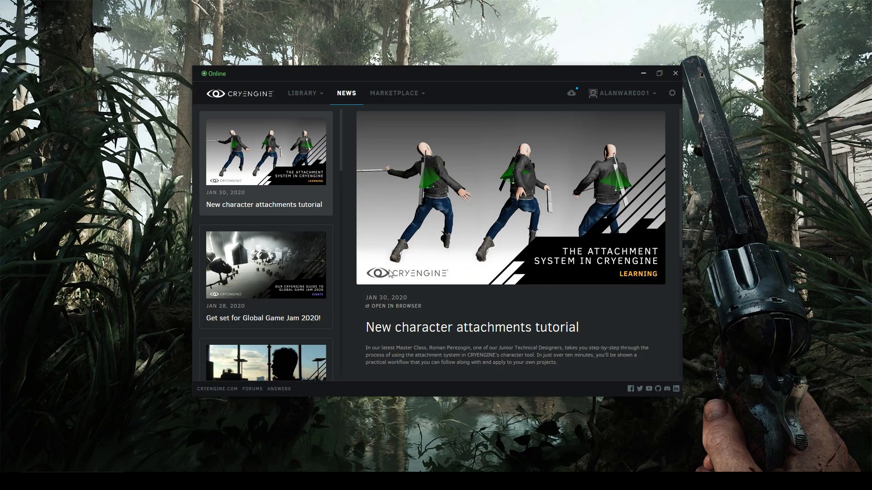
{"action": "left_click", "coordinate": [320, 96]}
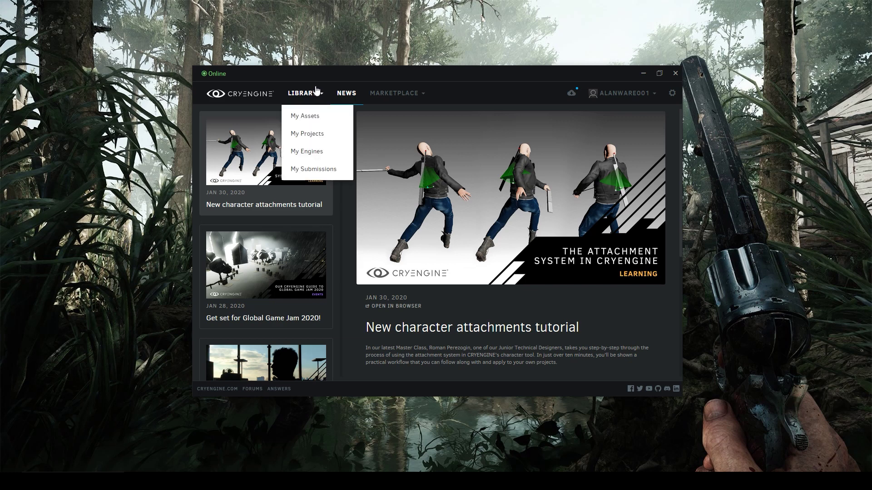
{"action": "left_click", "coordinate": [308, 154]}
{"action": "left_click", "coordinate": [284, 189]}
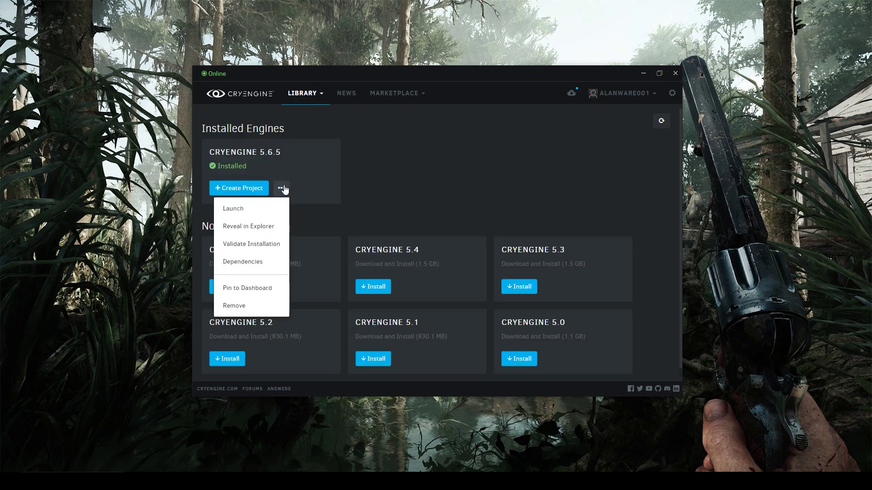
{"action": "left_click", "coordinate": [231, 229]}
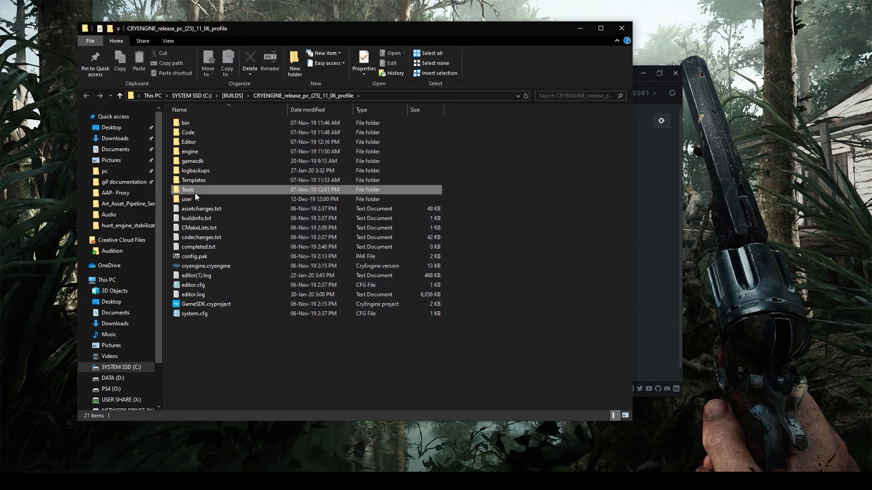
Run CryToolsInstaller.exe from the Tools folder and advance to the package list.
{"action": "double_click", "coordinate": [194, 191]}
{"action": "scroll", "coordinate": [196, 280], "scroll_direction": "down", "scroll_amount": 4}
{"action": "left_click", "coordinate": [194, 348]}
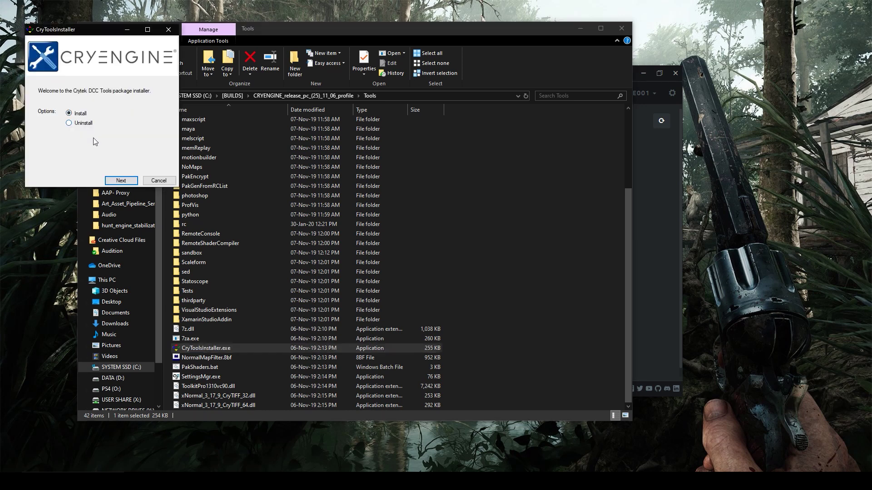
{"action": "left_click", "coordinate": [121, 180]}
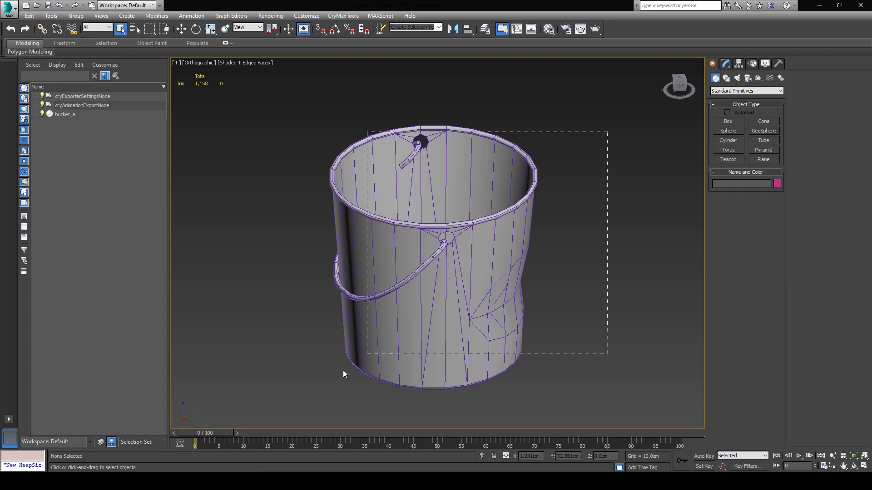
{"action": "left_click_drag", "start_coordinate": [343, 371], "coordinate": [309, 378]}
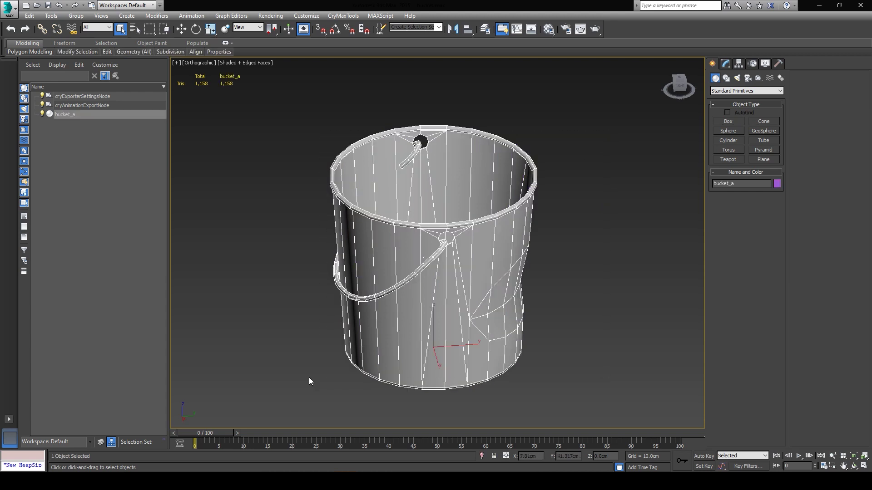
{"action": "left_click", "coordinate": [576, 154]}
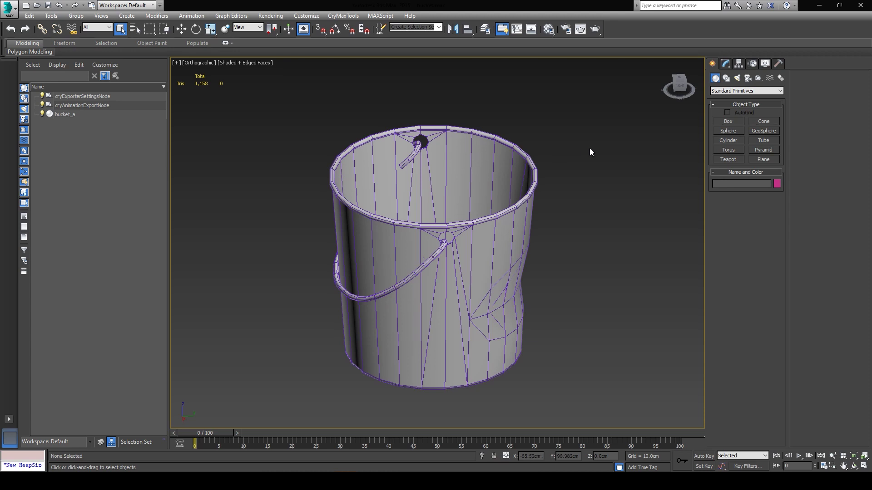
{"action": "left_click", "coordinate": [684, 87]}
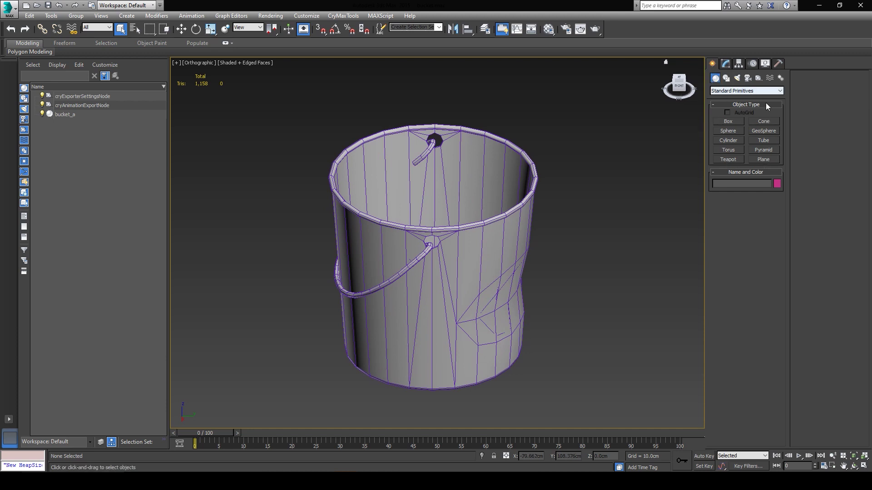
Draw a cylinder around bucket_a in Top view, 17.678cm radius and 33.277cm tall.
{"action": "left_click", "coordinate": [726, 141]}
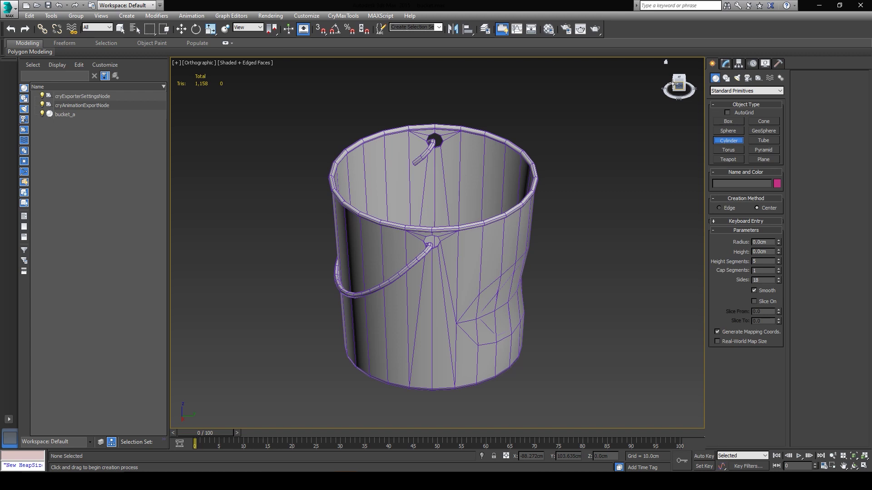
{"action": "left_click", "coordinate": [677, 80]}
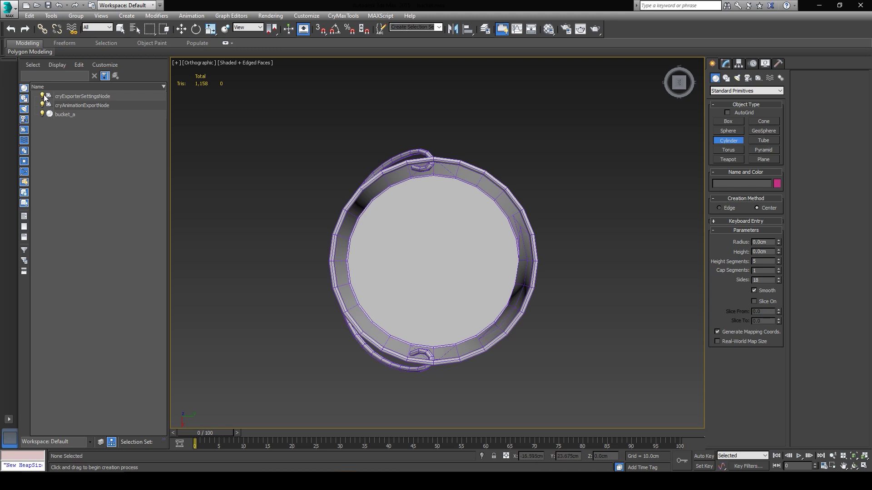
{"action": "left_click", "coordinate": [64, 115]}
{"action": "scroll", "coordinate": [451, 275], "scroll_direction": "up", "scroll_amount": 2}
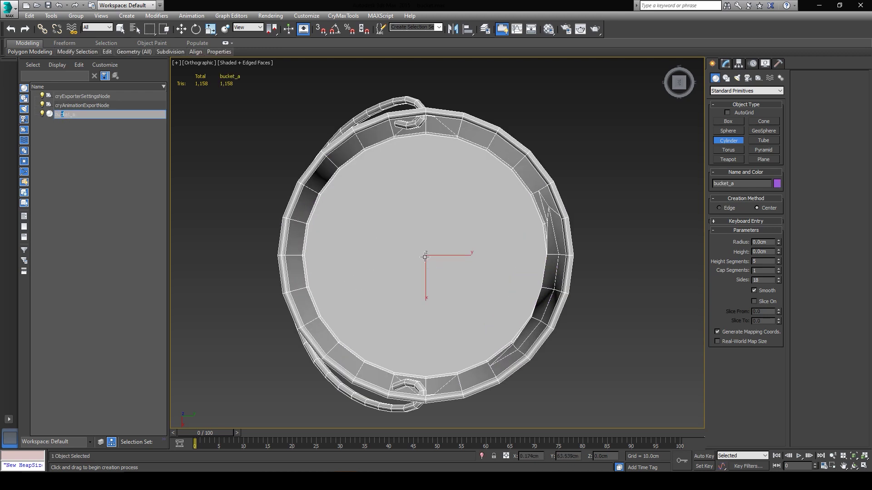
{"action": "left_click", "coordinate": [426, 255]}
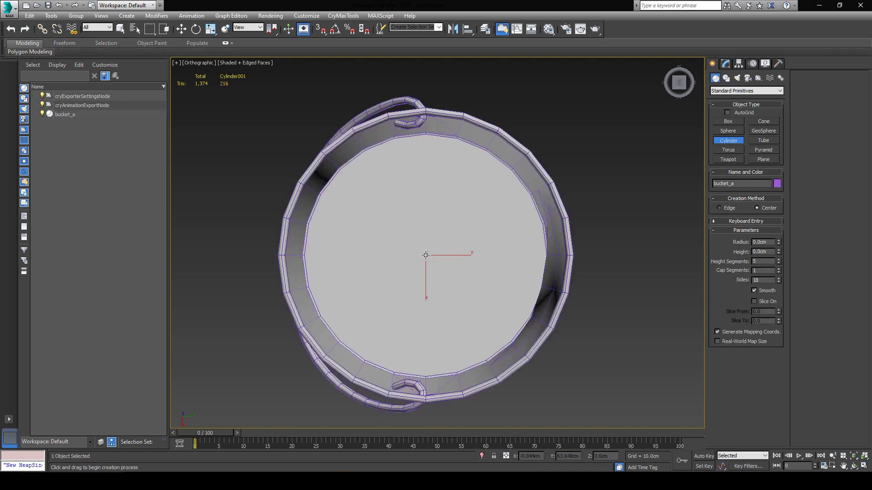
{"action": "left_click", "coordinate": [529, 361]}
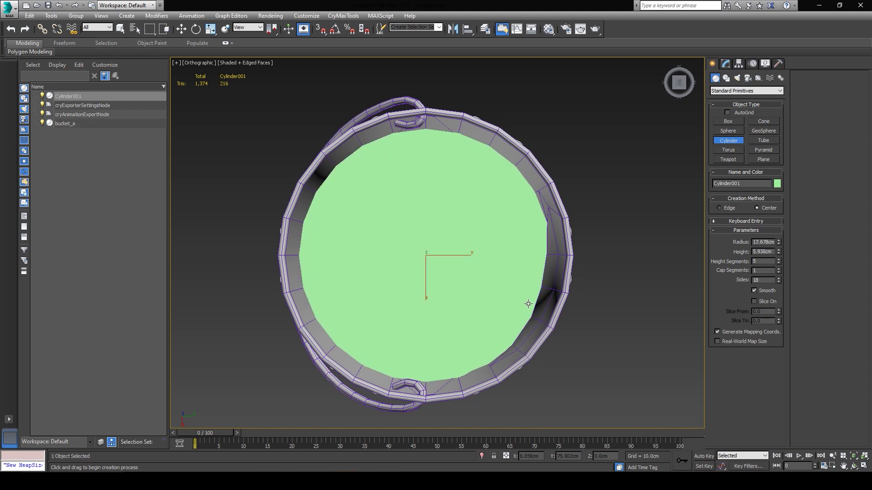
{"action": "left_click", "coordinate": [538, 84]}
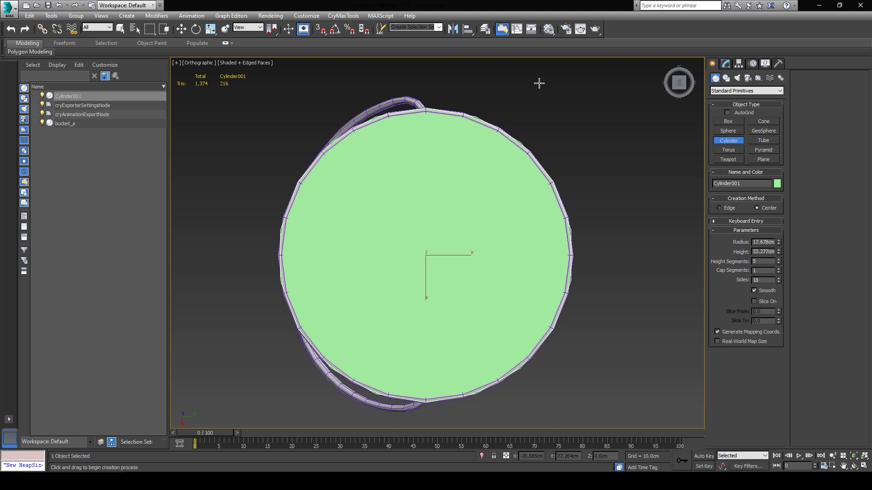
{"action": "middle_click_drag", "start_coordinate": [550, 94], "coordinate": [573, 214], "text": "alt"}
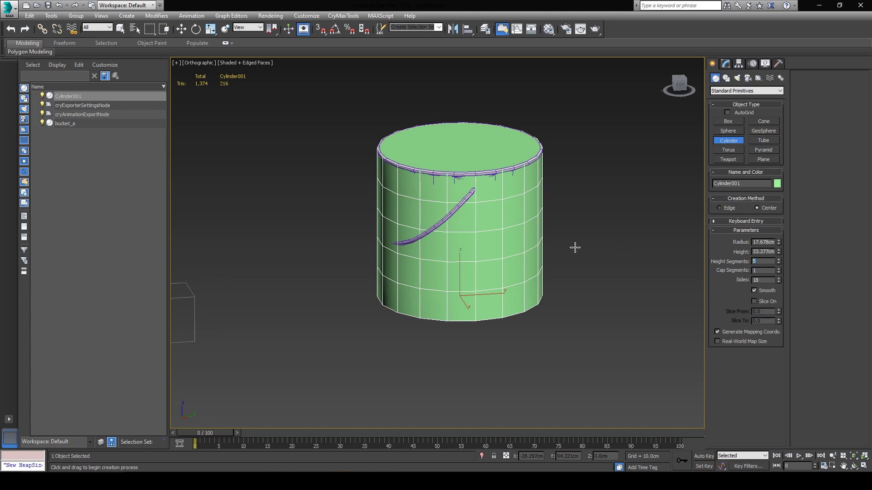
Set the cylinder to 1 height segment, 1 cap segment and 12 sides.
{"action": "type", "text": "0"}
{"action": "left_click", "coordinate": [763, 272]}
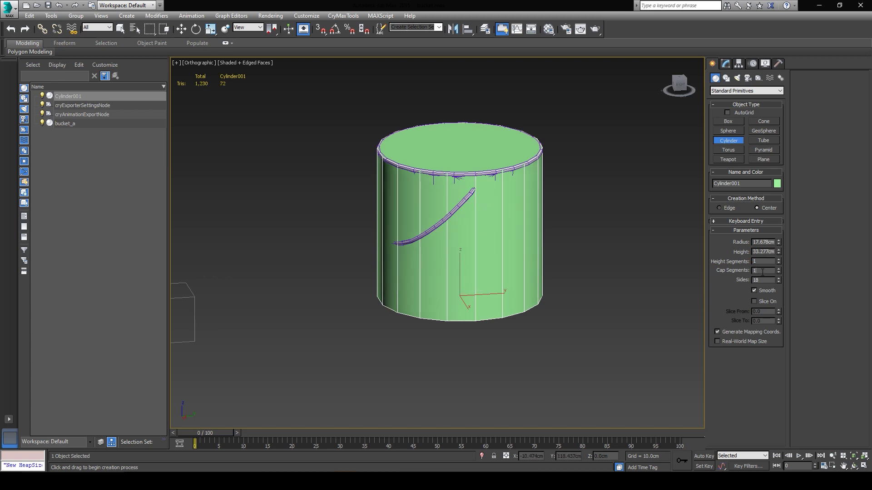
{"action": "key", "text": "Return"}
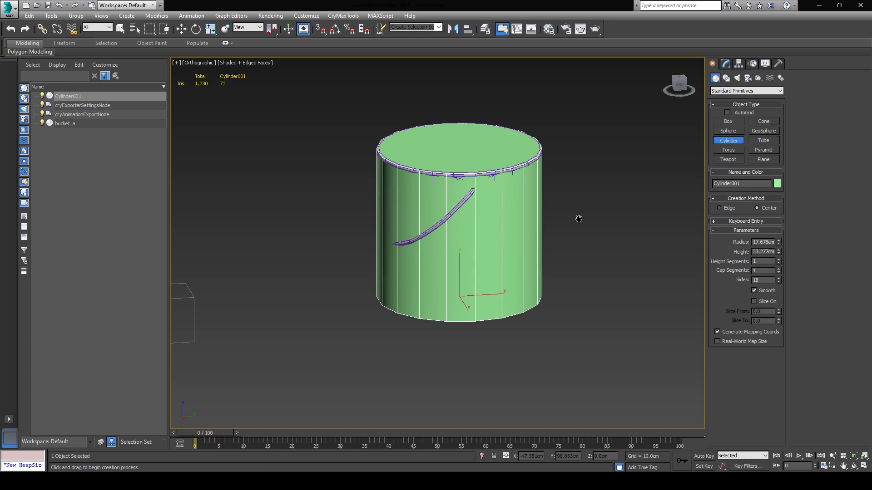
{"action": "middle_click_drag", "start_coordinate": [575, 218], "coordinate": [564, 223]}
{"action": "left_click_drag", "start_coordinate": [781, 282], "coordinate": [780, 282]}
{"action": "middle_click_drag", "start_coordinate": [541, 249], "coordinate": [474, 190], "text": "alt"}
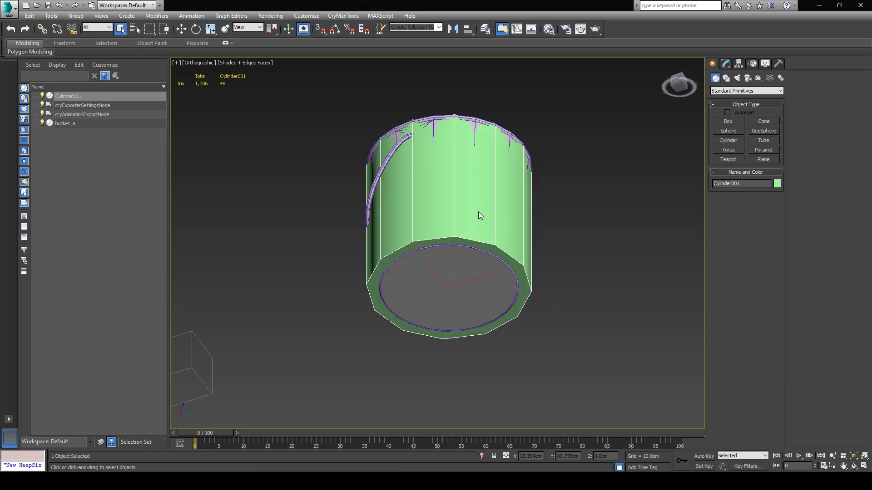
Convert Cylinder001 to an Editable Poly.
{"action": "right_click", "coordinate": [489, 221]}
{"action": "mouse_move", "coordinate": [536, 312]}
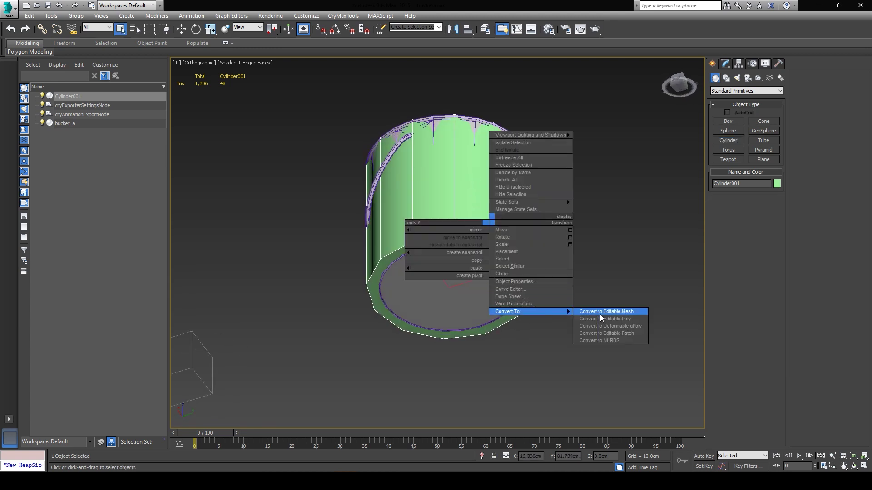
{"action": "left_click", "coordinate": [601, 320]}
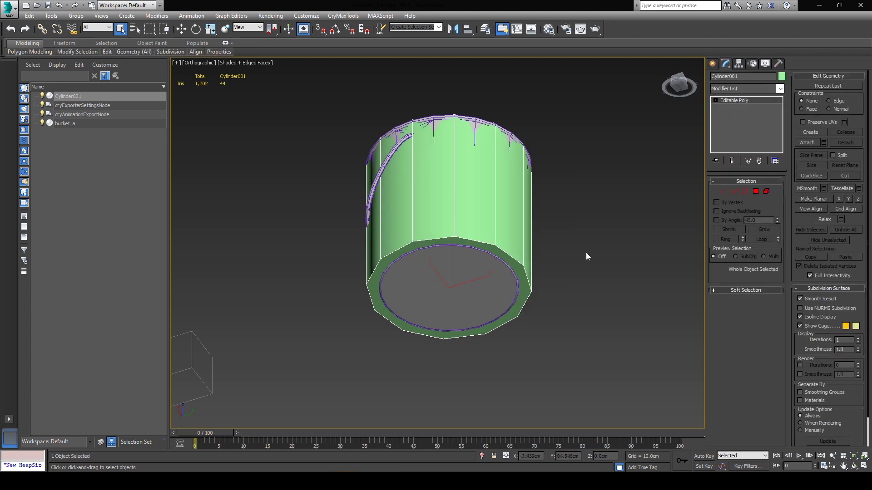
{"action": "scroll", "coordinate": [486, 315], "scroll_direction": "up", "scroll_amount": 3}
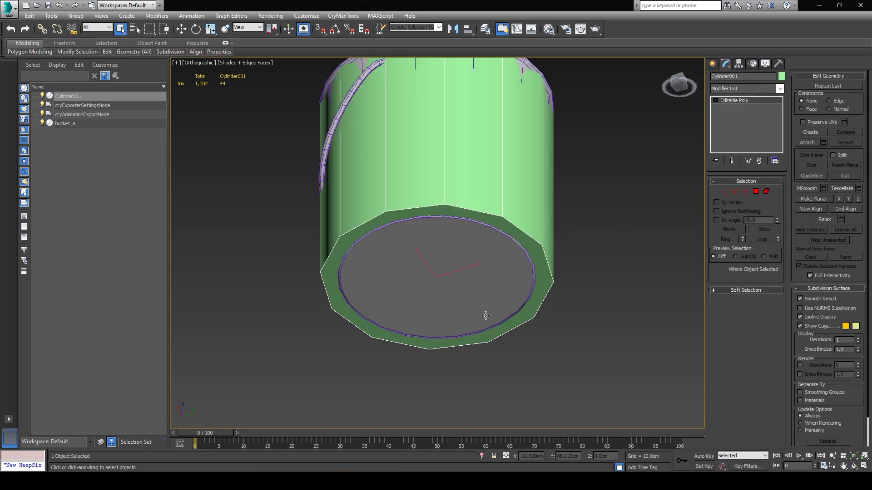
{"action": "middle_click_drag", "start_coordinate": [485, 315], "coordinate": [489, 280], "text": "alt"}
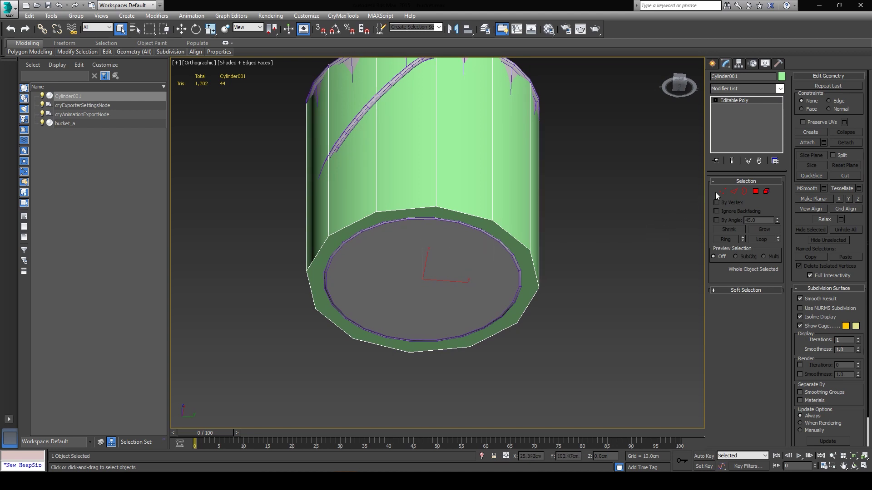
Scale the bottom ring polygons inward so it tapers like the bucket, then exit Polygon mode.
{"action": "left_click", "coordinate": [755, 192]}
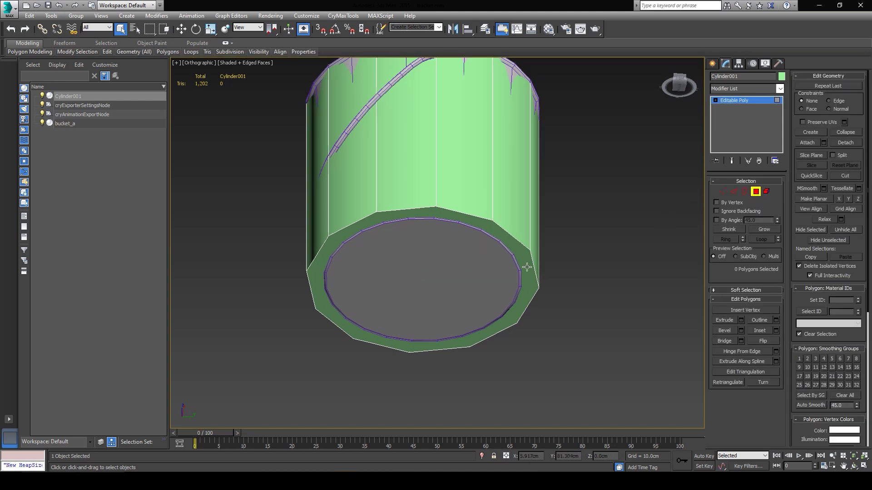
{"action": "left_click", "coordinate": [504, 246]}
{"action": "key", "text": "r"}
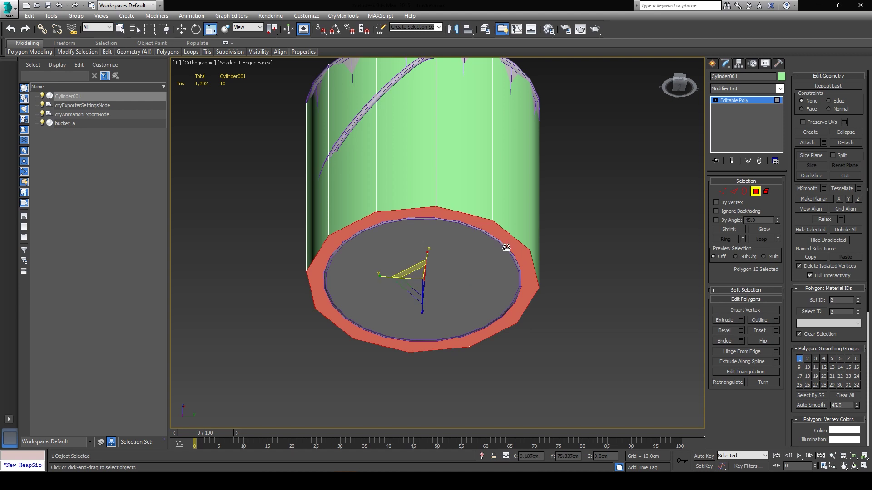
{"action": "left_click_drag", "start_coordinate": [410, 272], "coordinate": [414, 273]}
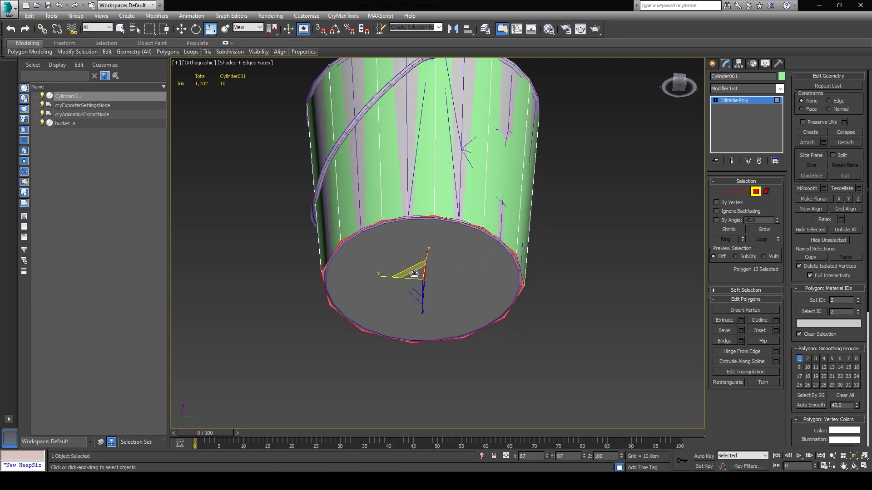
{"action": "middle_click_drag", "start_coordinate": [507, 230], "coordinate": [545, 317], "text": "alt"}
{"action": "left_click", "coordinate": [740, 99]}
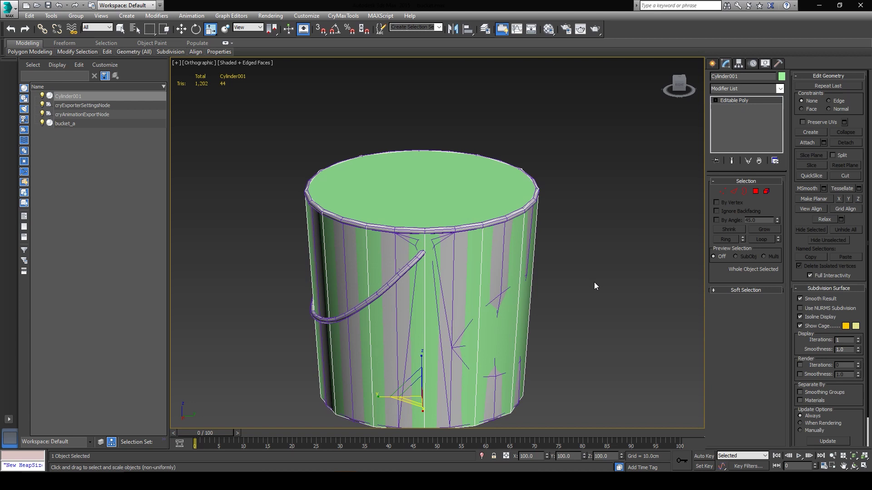
Clear the viewport selection before working on materials.
{"action": "middle_click_drag", "start_coordinate": [594, 282], "coordinate": [573, 293], "text": "alt"}
{"action": "left_click", "coordinate": [573, 293]}
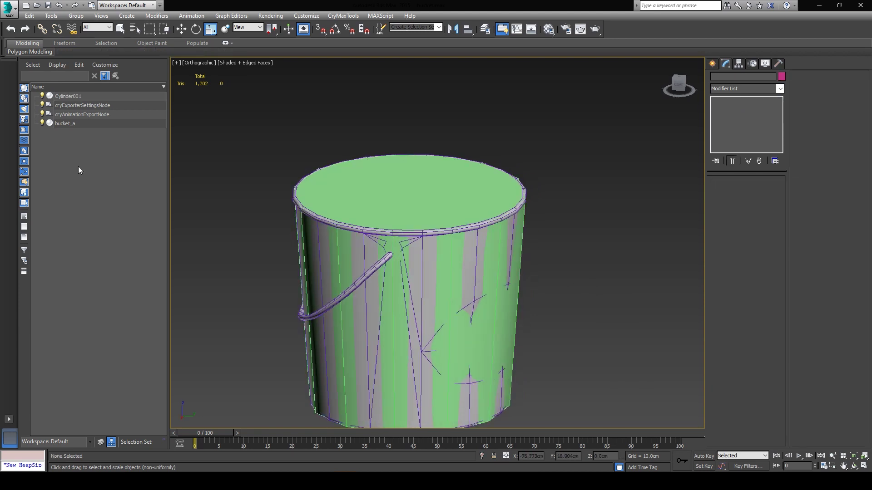
{"action": "left_click", "coordinate": [82, 96]}
{"action": "left_click", "coordinate": [567, 152]}
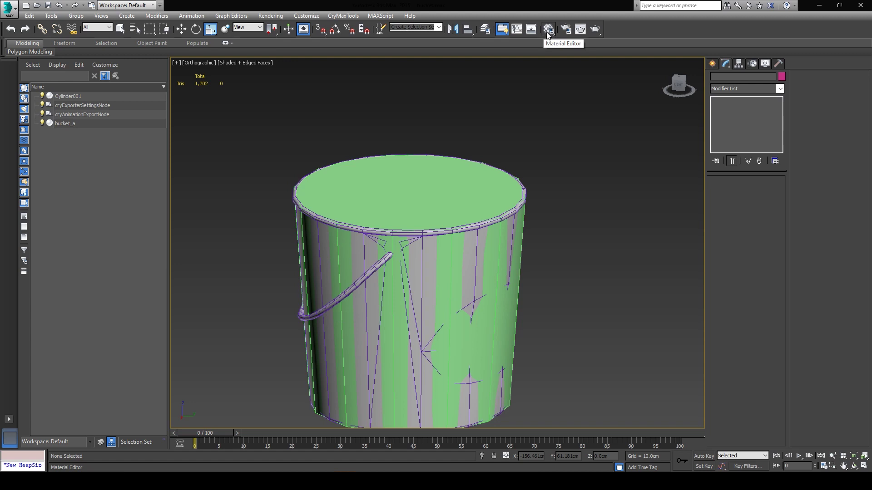
In the Material Editor, choose Multi/Sub-Object as Material #1's type.
{"action": "left_click", "coordinate": [548, 30]}
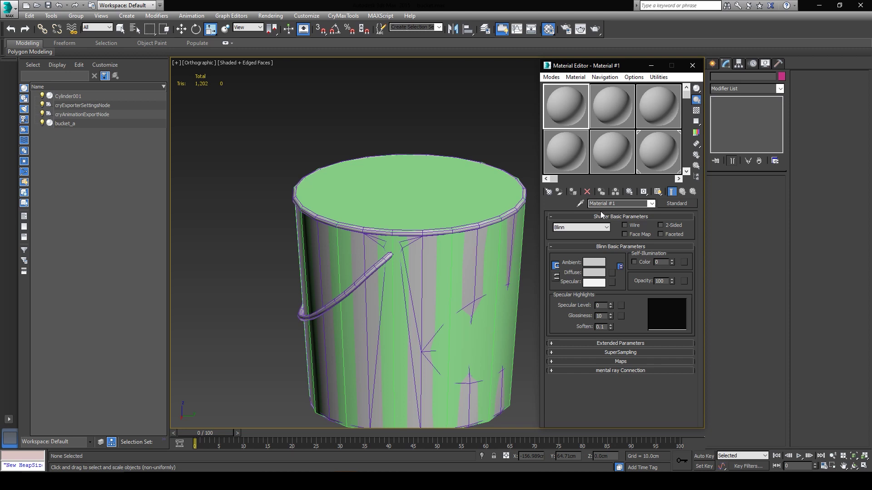
{"action": "left_click", "coordinate": [678, 204]}
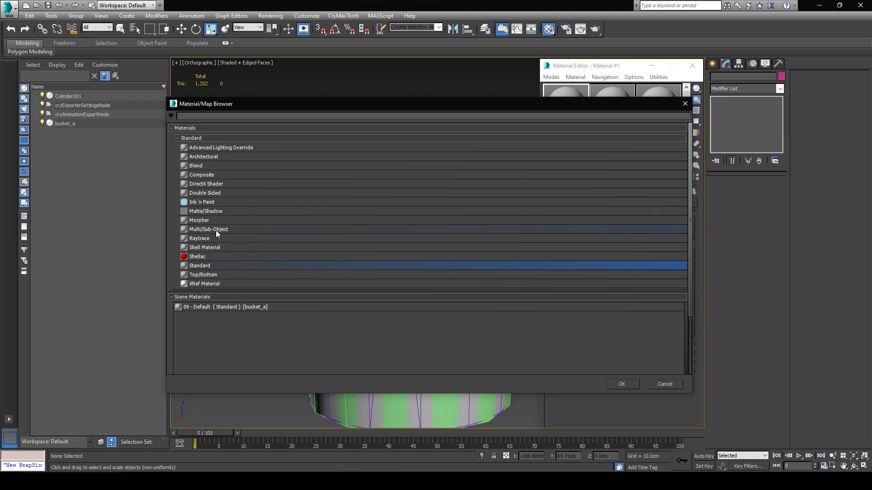
{"action": "left_click", "coordinate": [202, 230]}
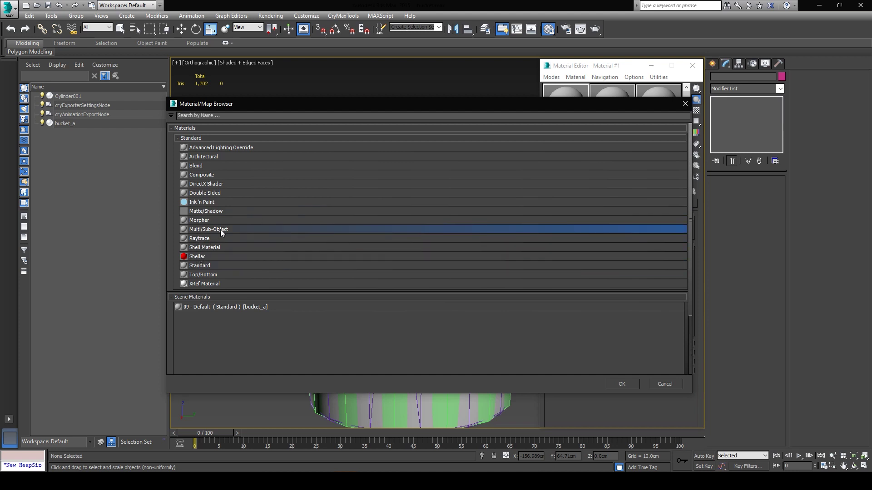
{"action": "left_click", "coordinate": [623, 384]}
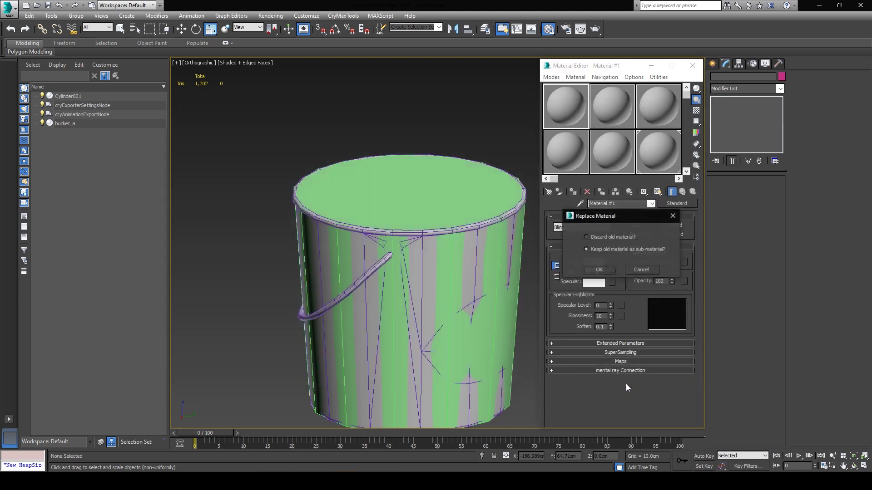
Discard the old material and set the Multi/Sub-Object material to 2 sub-material slots.
{"action": "left_click", "coordinate": [598, 271]}
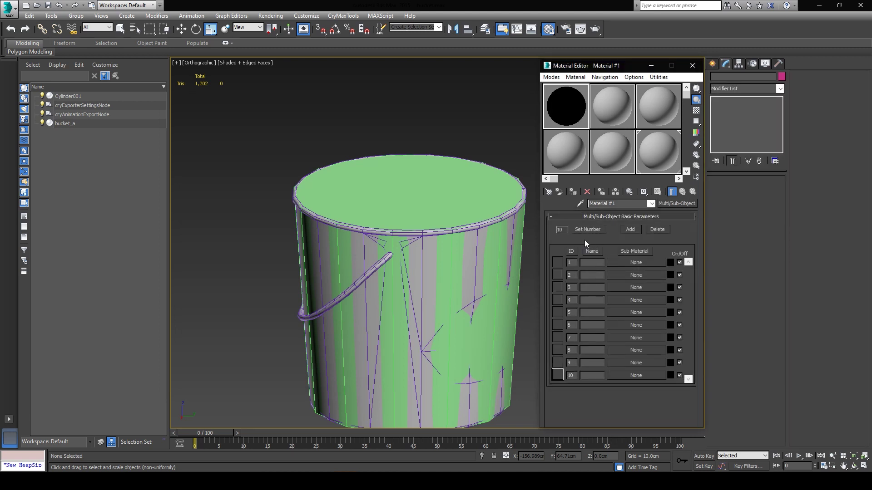
{"action": "left_click", "coordinate": [581, 228]}
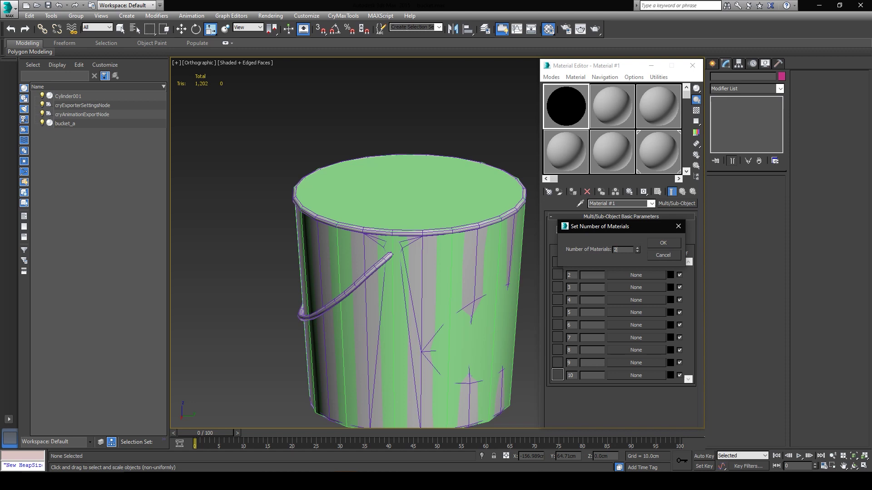
{"action": "left_click", "coordinate": [657, 243]}
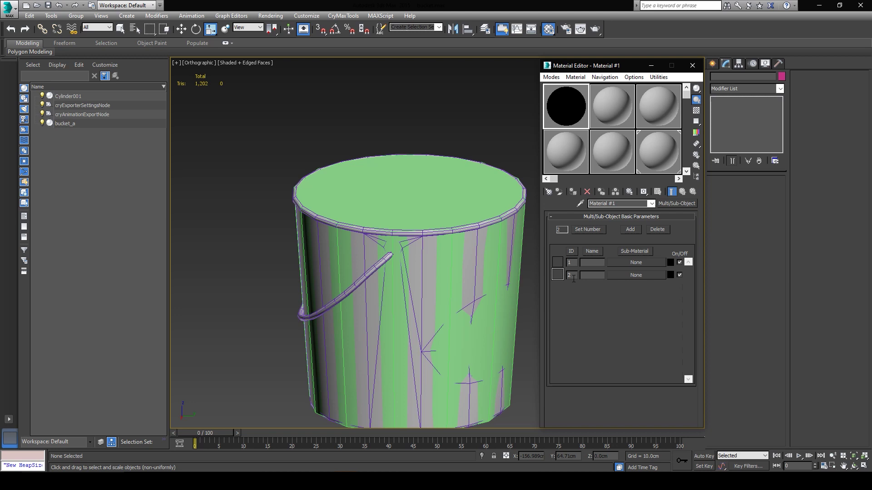
{"action": "key", "text": "shift+Tab"}
{"action": "left_click", "coordinate": [574, 275]}
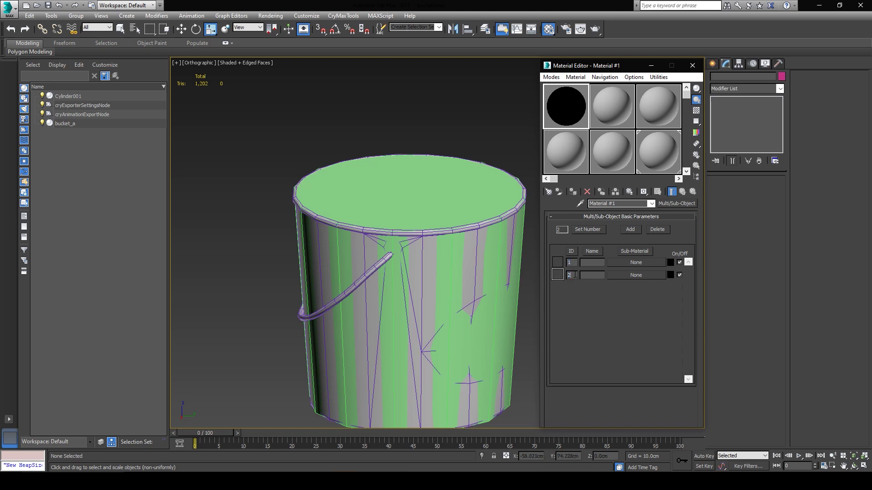
Put a Standard material named 'bucket' using Crytek Shader in sub-material slot 1.
{"action": "left_click", "coordinate": [630, 263]}
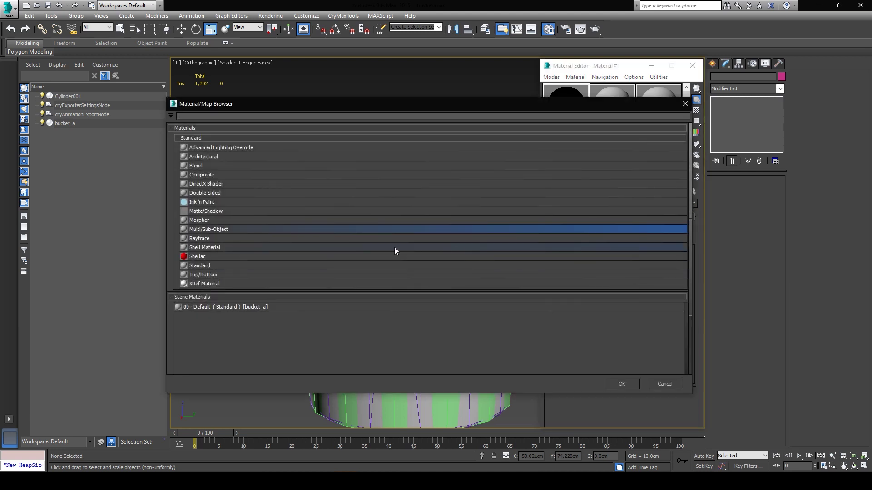
{"action": "left_click", "coordinate": [217, 264]}
{"action": "left_click", "coordinate": [630, 381]}
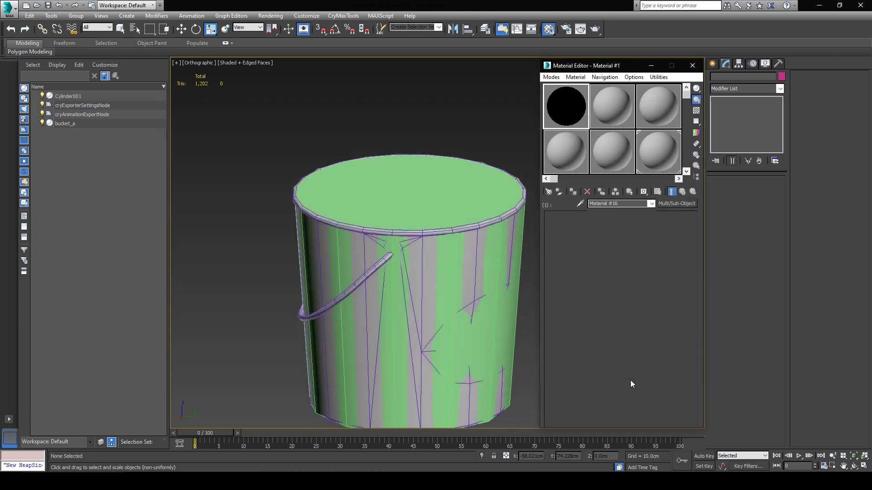
{"action": "left_click", "coordinate": [630, 204]}
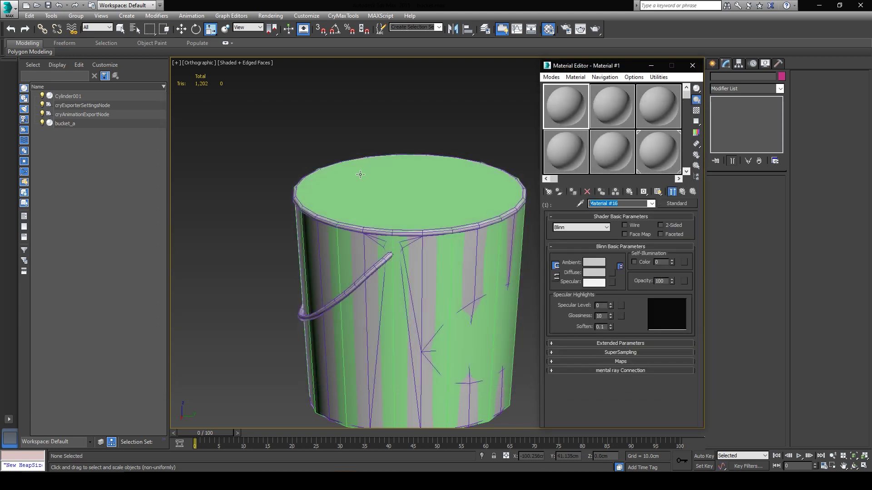
{"action": "type", "text": "bucket"}
{"action": "left_click", "coordinate": [567, 230]}
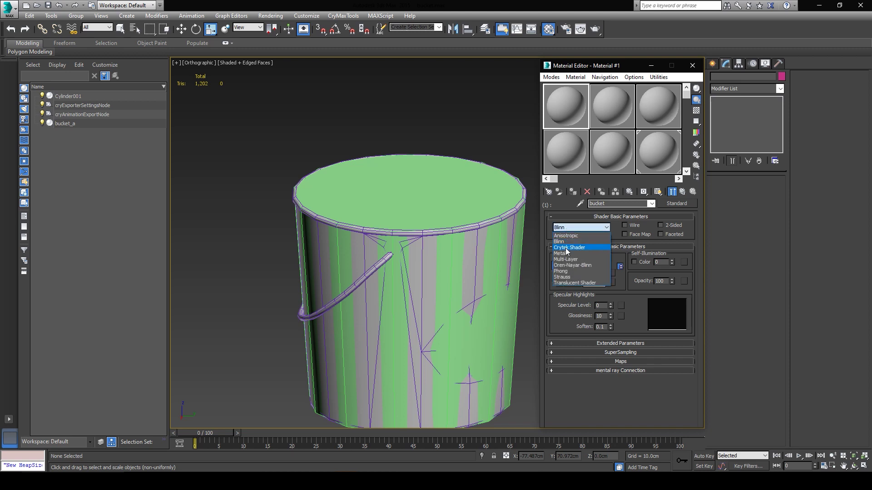
{"action": "left_click", "coordinate": [566, 247]}
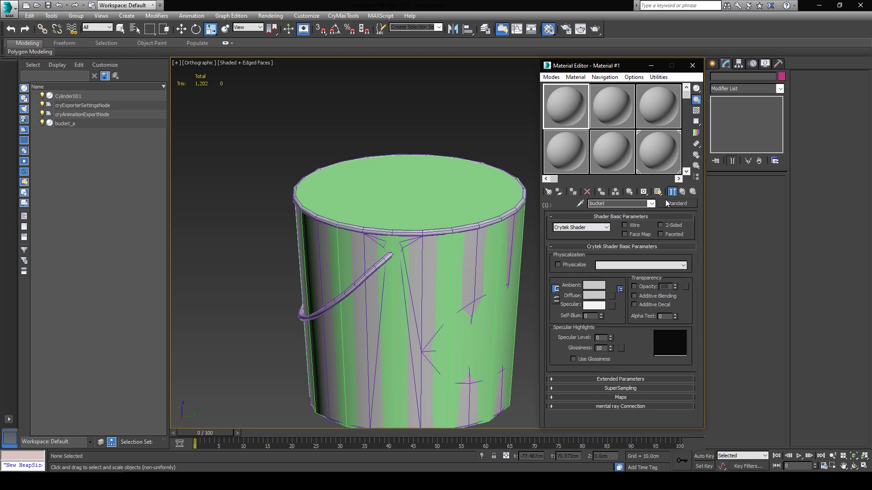
Put a Standard material named 'proxy' in slot 2 with Crytek Shader and Physicalize on.
{"action": "left_click", "coordinate": [682, 193]}
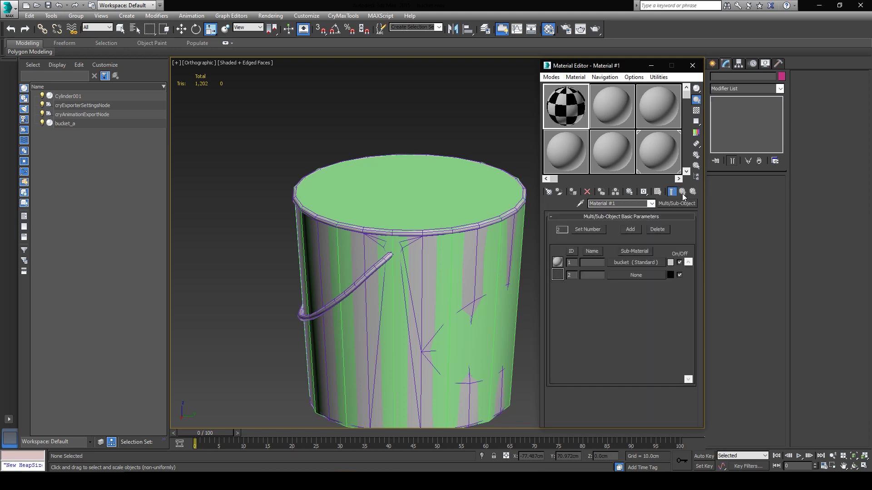
{"action": "left_click", "coordinate": [636, 275]}
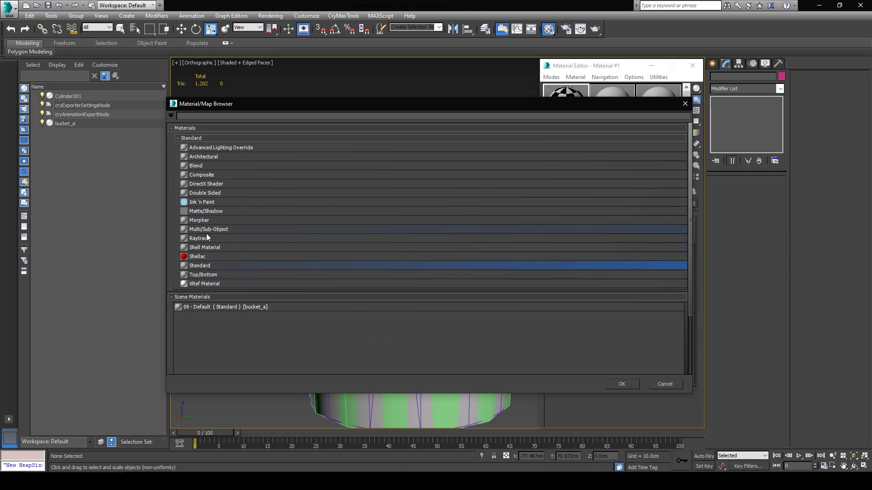
{"action": "left_click", "coordinate": [617, 385]}
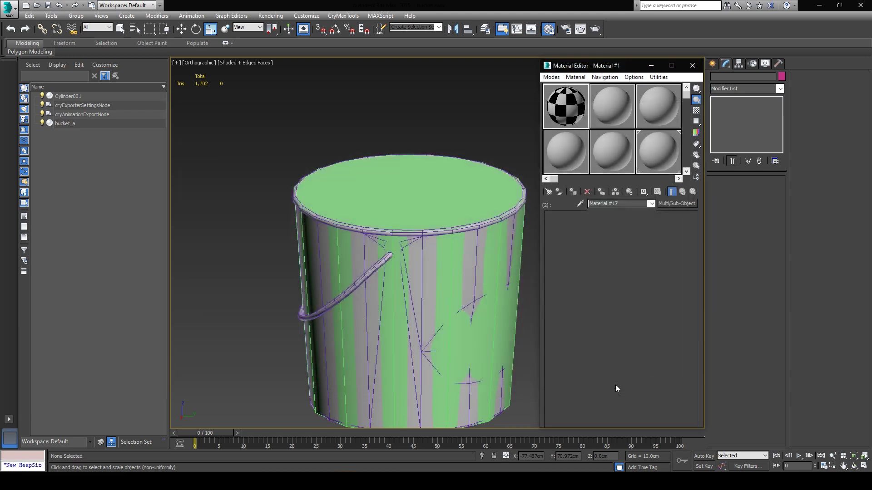
{"action": "left_click", "coordinate": [621, 203]}
{"action": "type", "text": "proxy"}
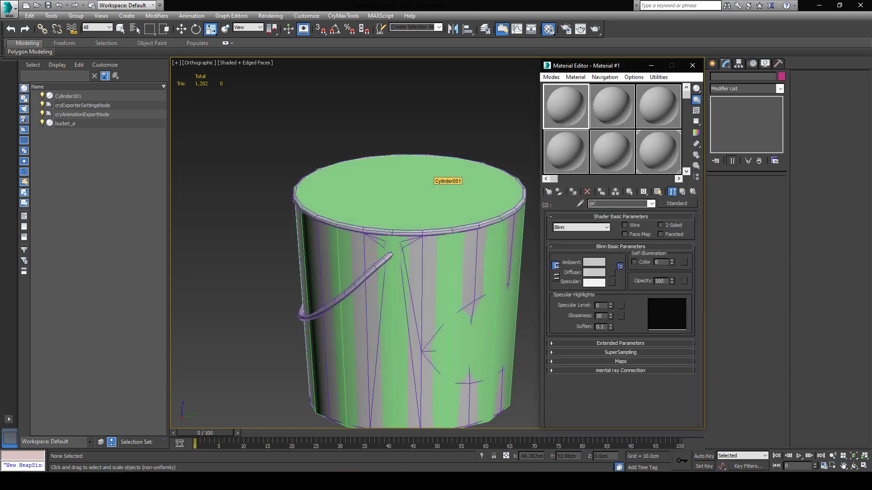
{"action": "left_click", "coordinate": [582, 229]}
{"action": "left_click", "coordinate": [579, 248]}
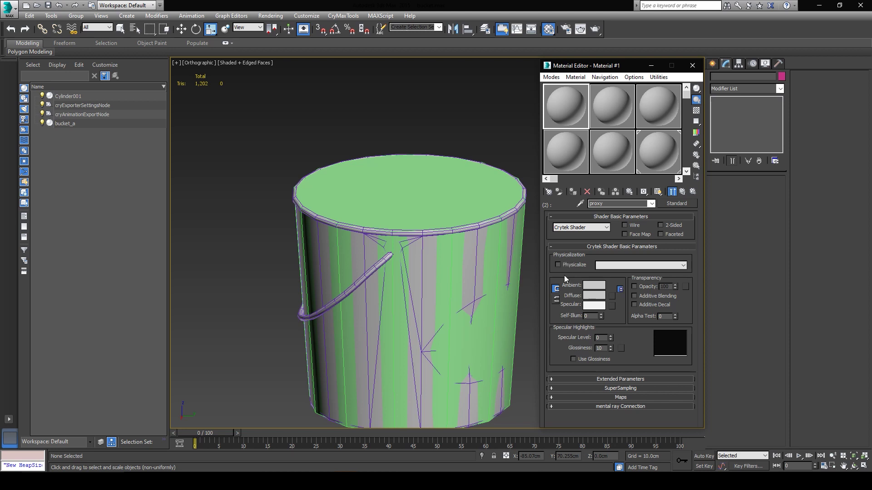
{"action": "left_click", "coordinate": [558, 265]}
Set the proxy material to Physical Proxy (NoDraw), ambient red 255,0,0, and opacity 50.
{"action": "left_click", "coordinate": [611, 266]}
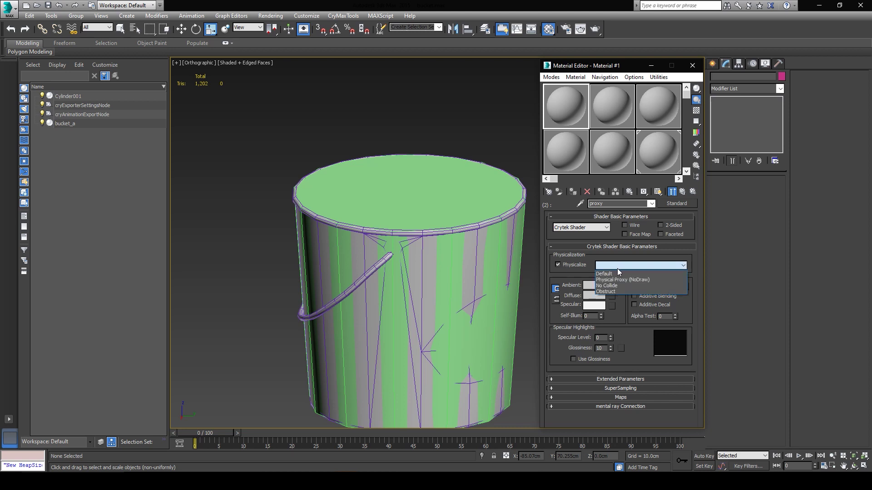
{"action": "left_click", "coordinate": [641, 281]}
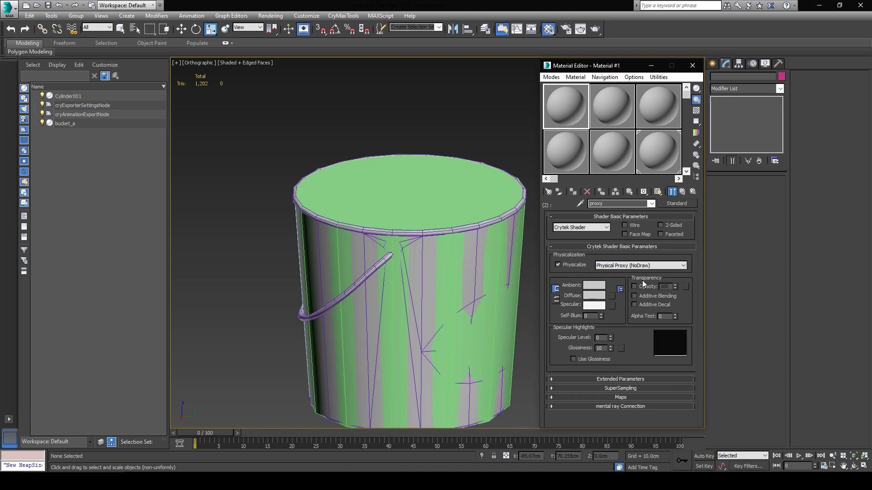
{"action": "left_click", "coordinate": [594, 286]}
{"action": "left_click", "coordinate": [187, 61]}
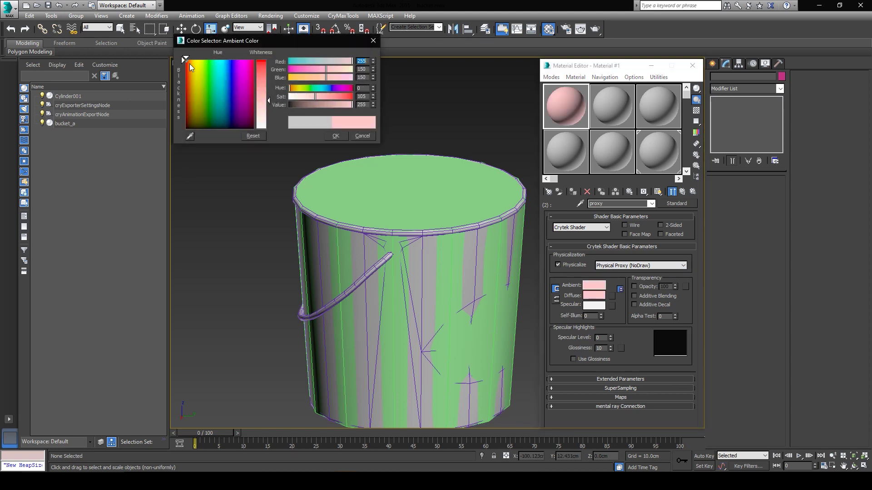
{"action": "left_click_drag", "start_coordinate": [269, 99], "coordinate": [269, 60]}
{"action": "left_click", "coordinate": [337, 136]}
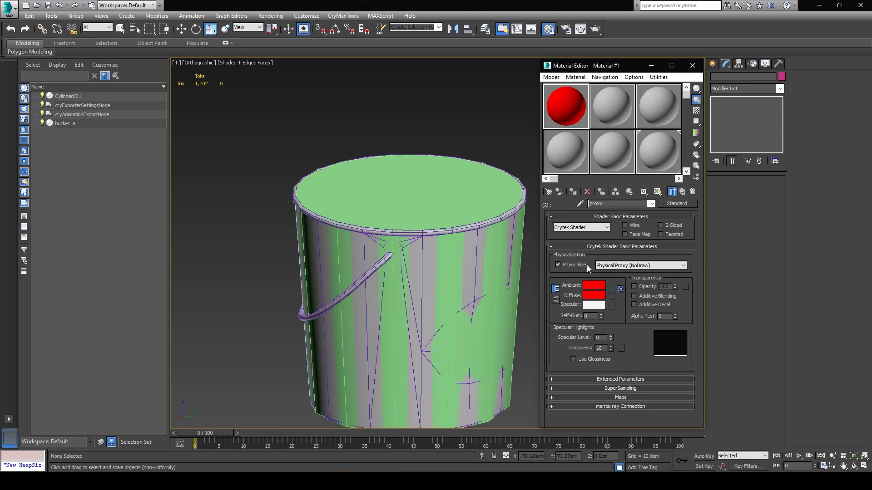
{"action": "left_click", "coordinate": [634, 287]}
{"action": "type", "text": "50"}
{"action": "key", "text": "Return"}
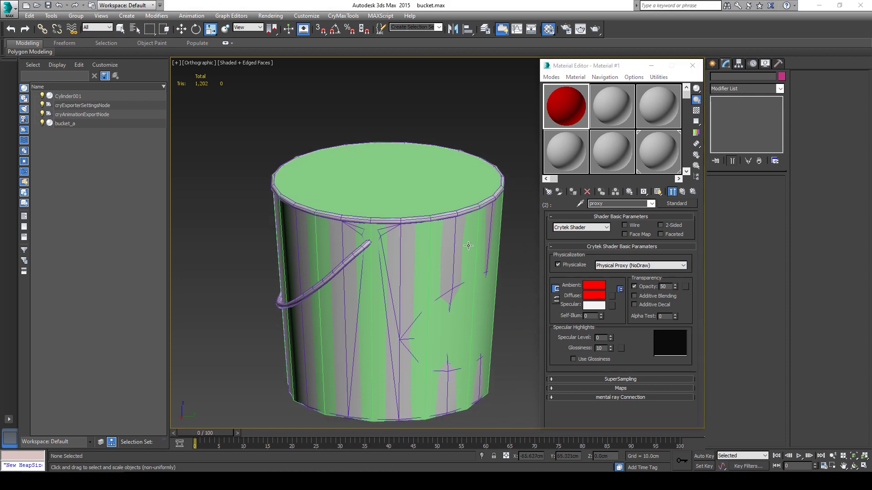
Apply the Multi/Sub-Object material to the bucket_a mesh.
{"action": "left_click", "coordinate": [682, 192]}
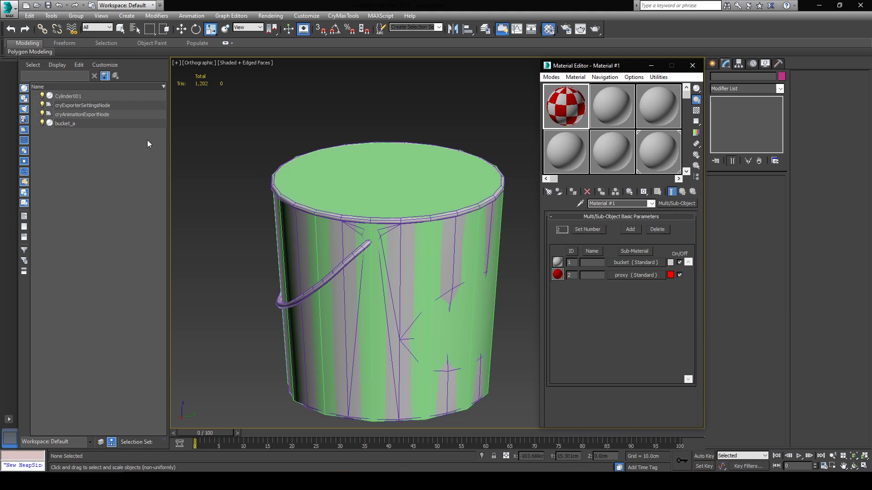
{"action": "left_click", "coordinate": [55, 123]}
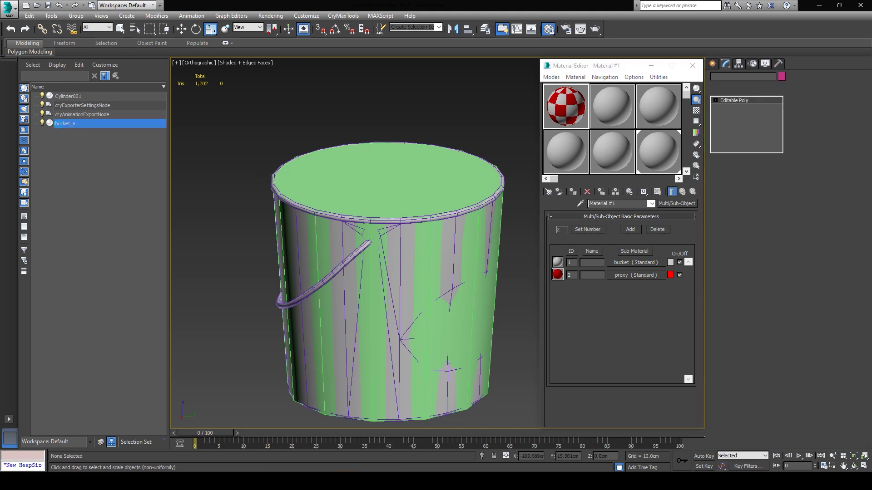
{"action": "left_click", "coordinate": [573, 192]}
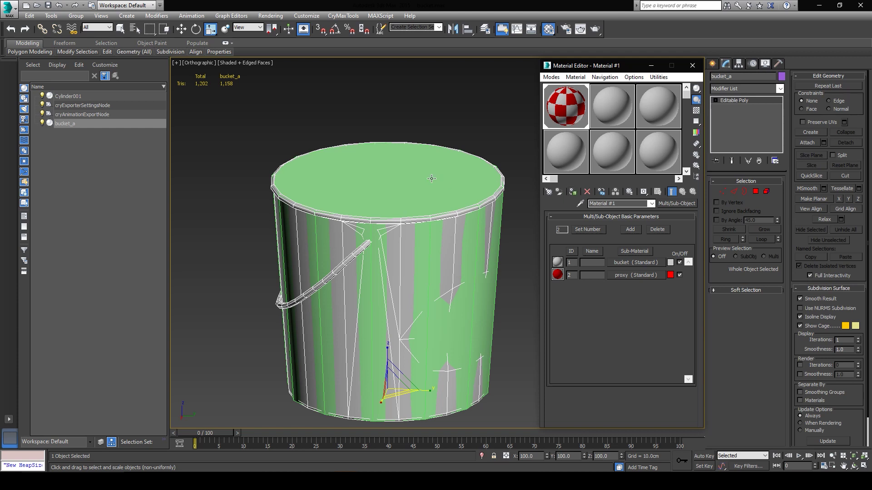
Rename Cylinder001 to $physics_proxy001 and link it as a child of bucket_a.
{"action": "left_click", "coordinate": [69, 97]}
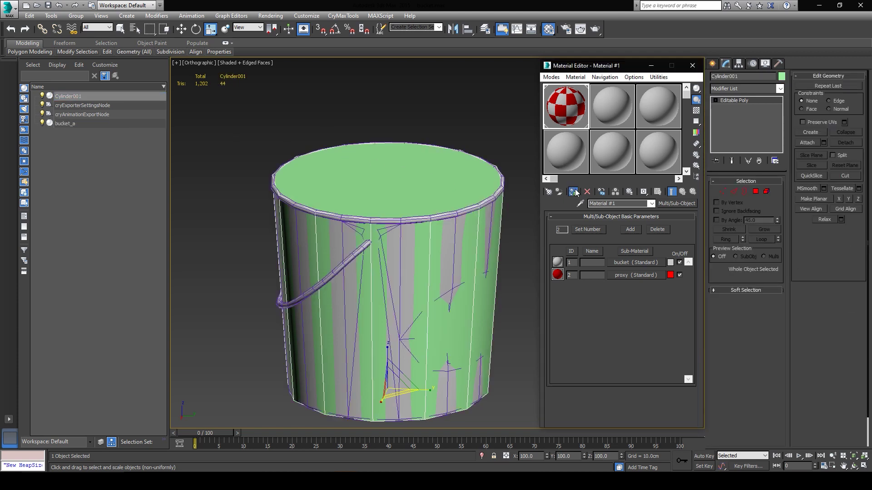
{"action": "left_click", "coordinate": [81, 97]}
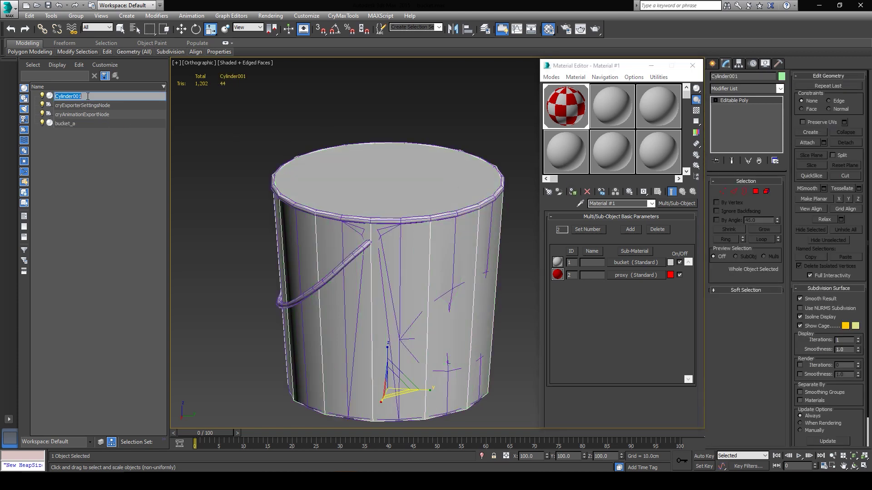
{"action": "type", "text": "p"}
{"action": "key", "text": "BackSpace"}
{"action": "key", "text": "BackSpace"}
{"action": "type", "text": "roxy"}
{"action": "key", "text": "Return"}
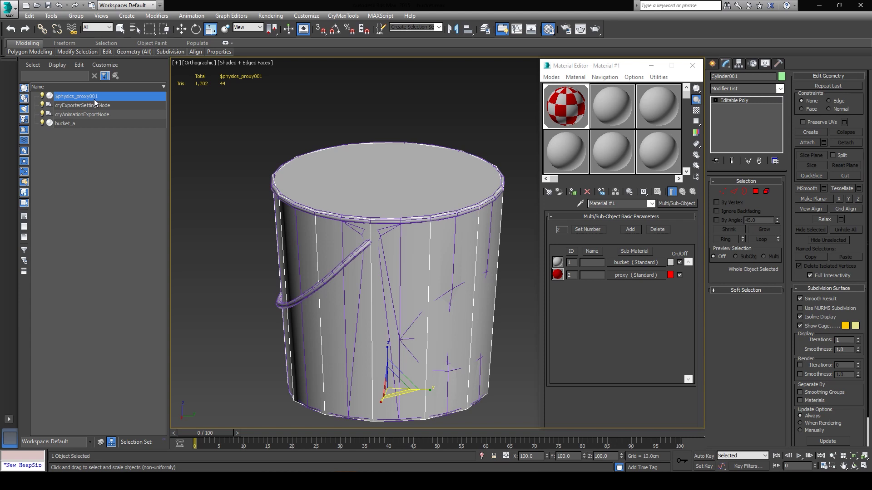
{"action": "left_click_drag", "start_coordinate": [94, 99], "coordinate": [72, 122]}
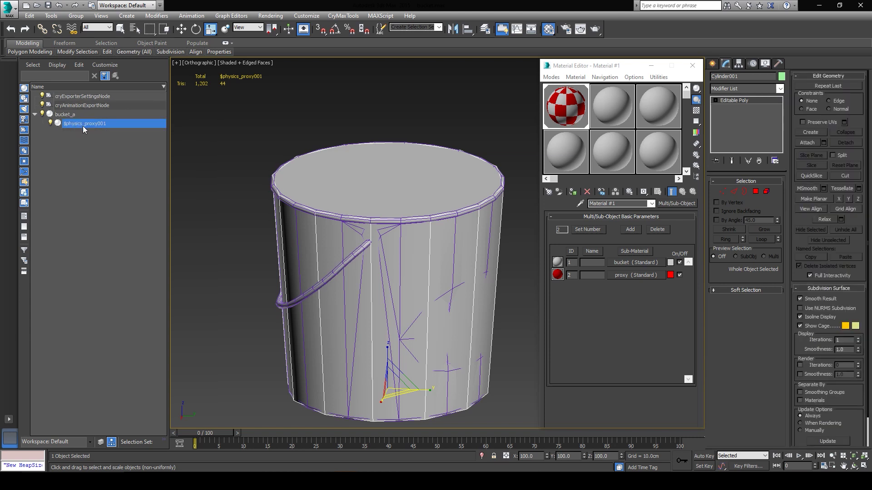
{"action": "left_click", "coordinate": [146, 170]}
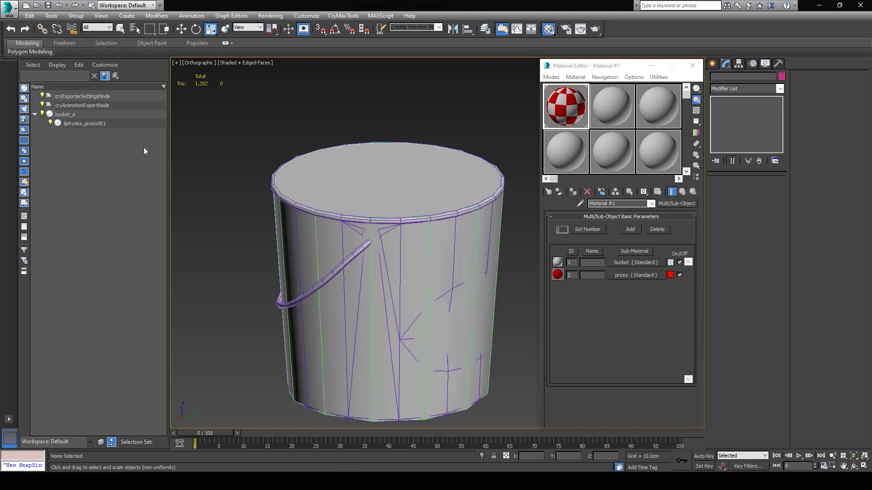
Check the material ID numbers of the bucket and proxy sub-materials.
{"action": "left_click", "coordinate": [130, 126]}
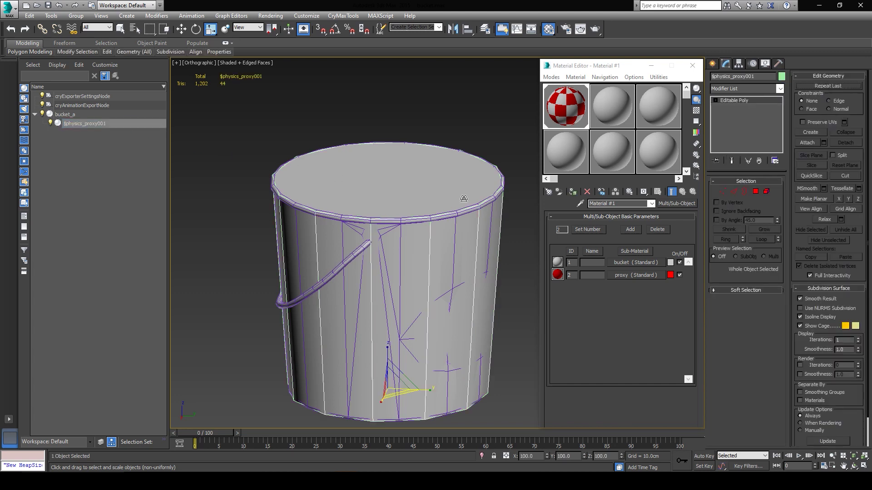
{"action": "left_click", "coordinate": [573, 262]}
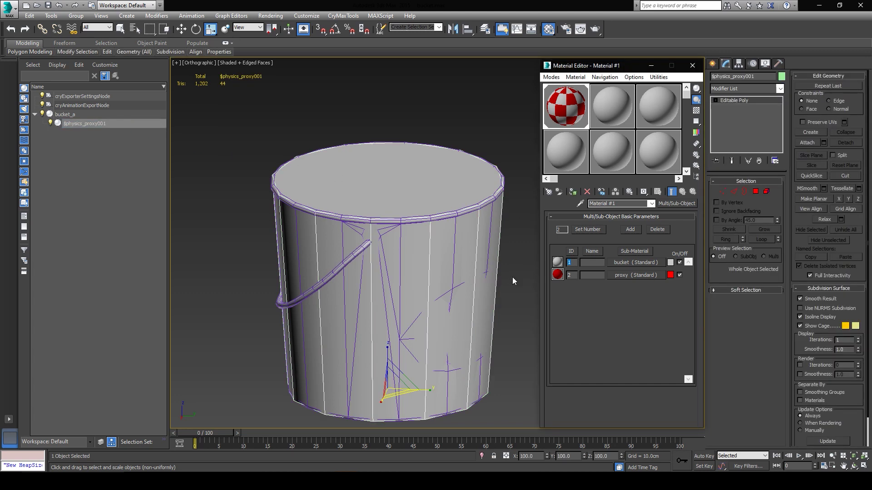
{"action": "left_click", "coordinate": [572, 275]}
Add a Material modifier to bucket_a.
{"action": "left_click", "coordinate": [68, 114]}
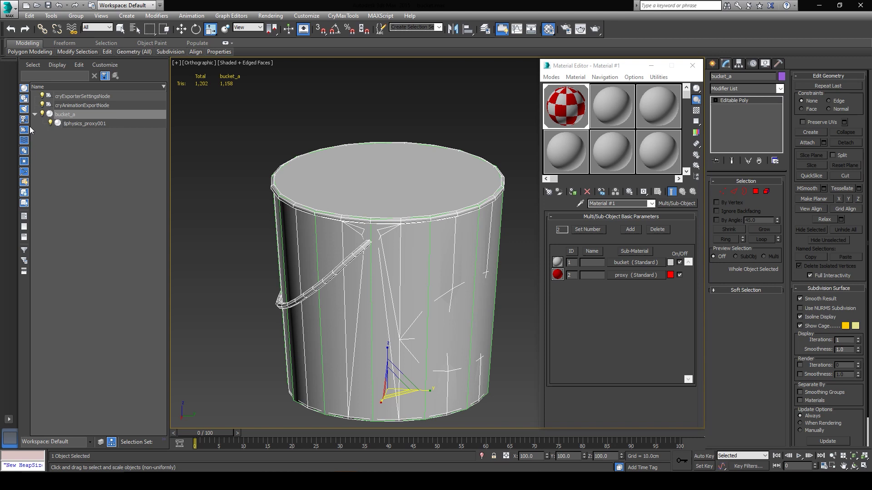
{"action": "left_click", "coordinate": [746, 90]}
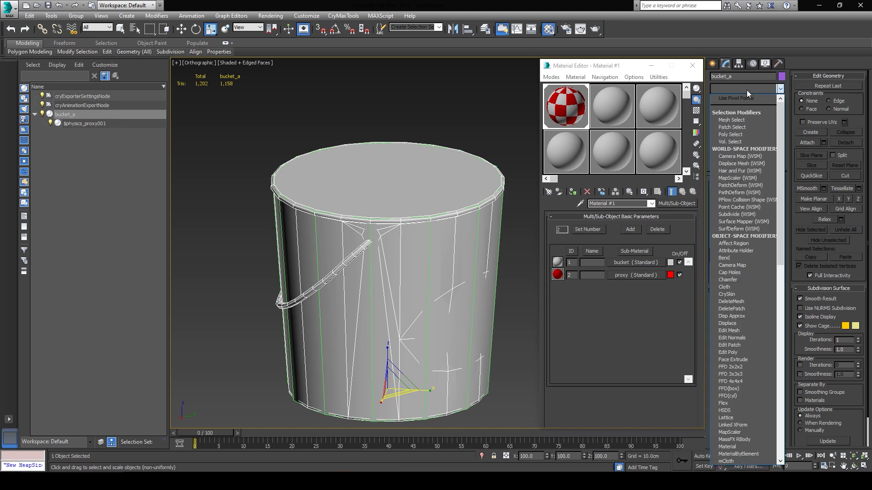
{"action": "type", "text": "mat"}
{"action": "key", "text": "Return"}
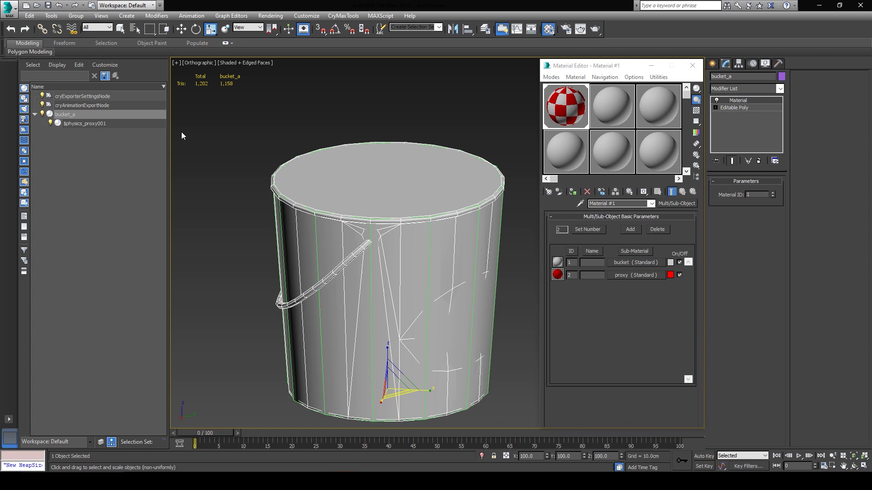
Add a Material modifier to $physics_proxy001 and set its Material ID to 2.
{"action": "left_click", "coordinate": [85, 123]}
{"action": "left_click", "coordinate": [747, 88]}
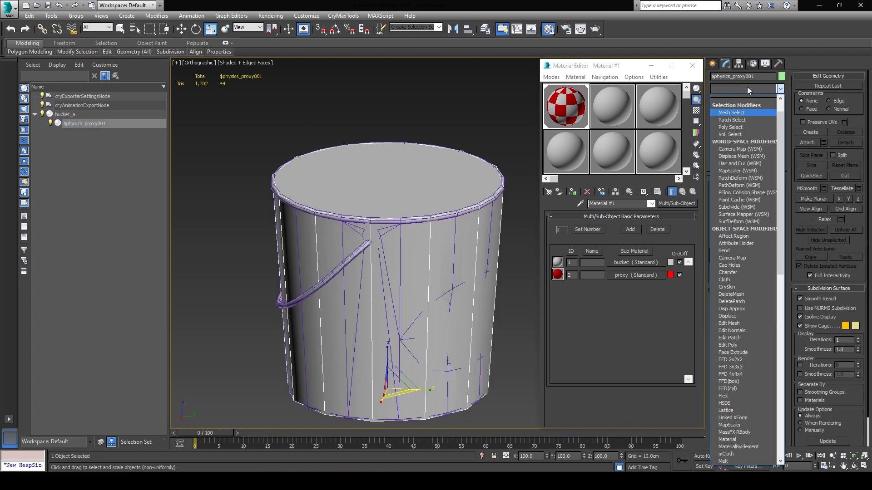
{"action": "type", "text": "mat"}
{"action": "key", "text": "Return"}
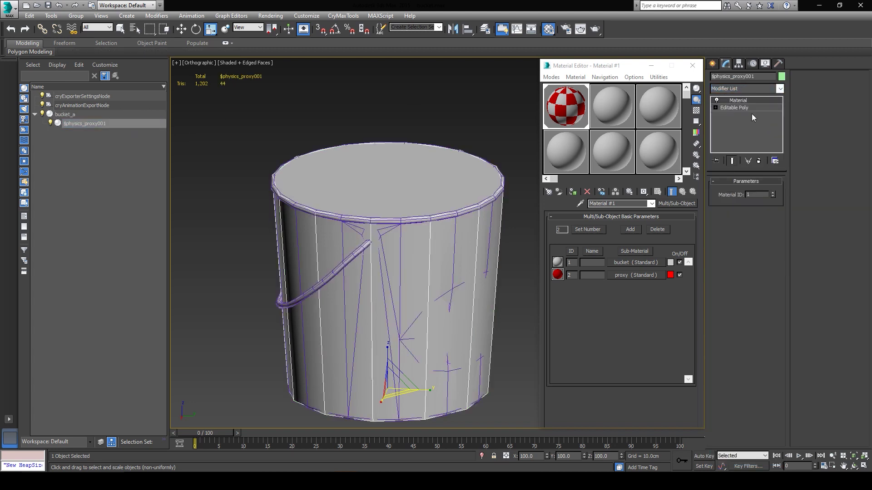
{"action": "left_click", "coordinate": [773, 193]}
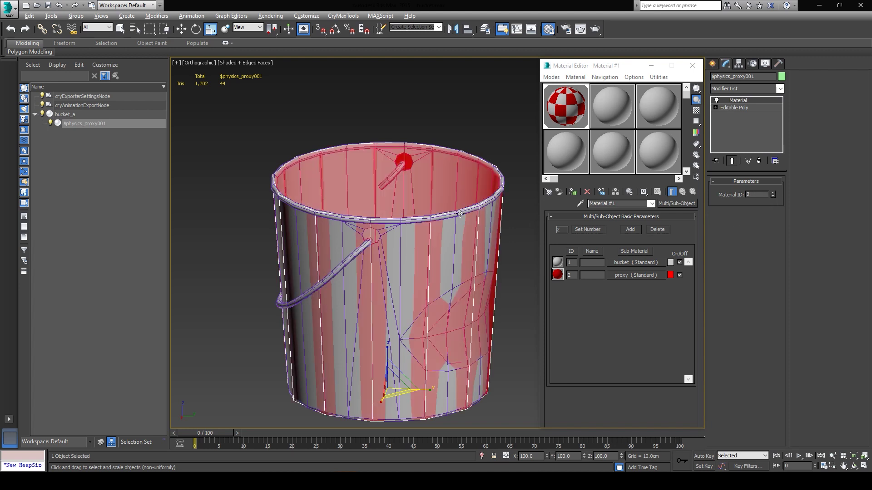
{"action": "mouse_move", "coordinate": [465, 213]}
{"action": "middle_mouse_down", "text": "alt"}
{"action": "mouse_move", "coordinate": [450, 214]}
{"action": "mouse_move", "coordinate": [453, 202]}
{"action": "mouse_move", "coordinate": [467, 227]}
{"action": "middle_mouse_up", "text": "alt"}
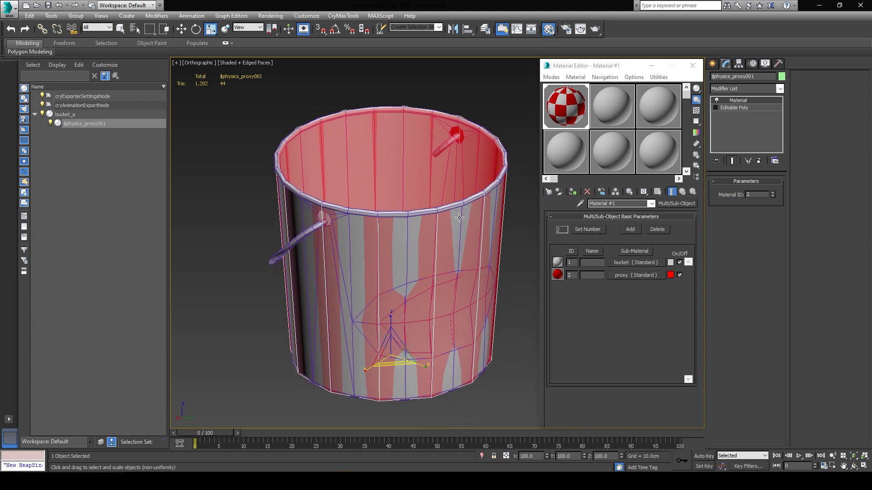
{"action": "key", "text": "w"}
{"action": "left_click", "coordinate": [514, 257]}
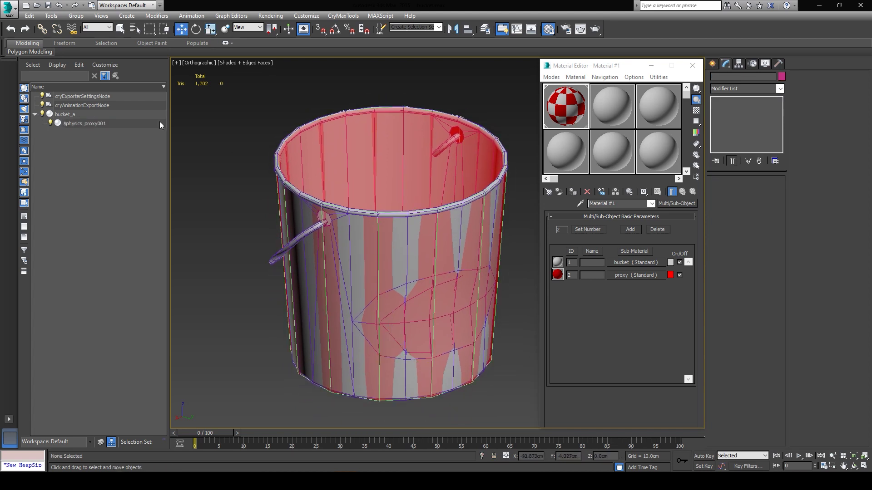
Save the scene with Save As over bucket.max, confirming the overwrite.
{"action": "left_click", "coordinate": [8, 8]}
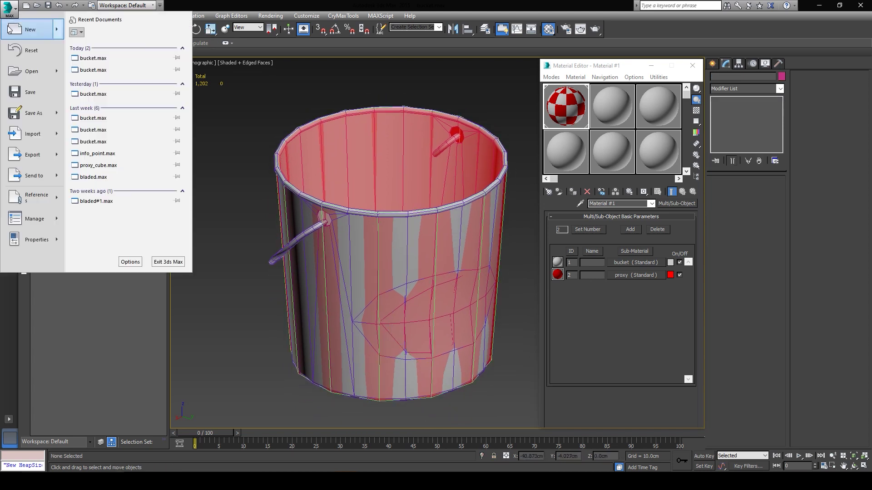
{"action": "left_click", "coordinate": [35, 114]}
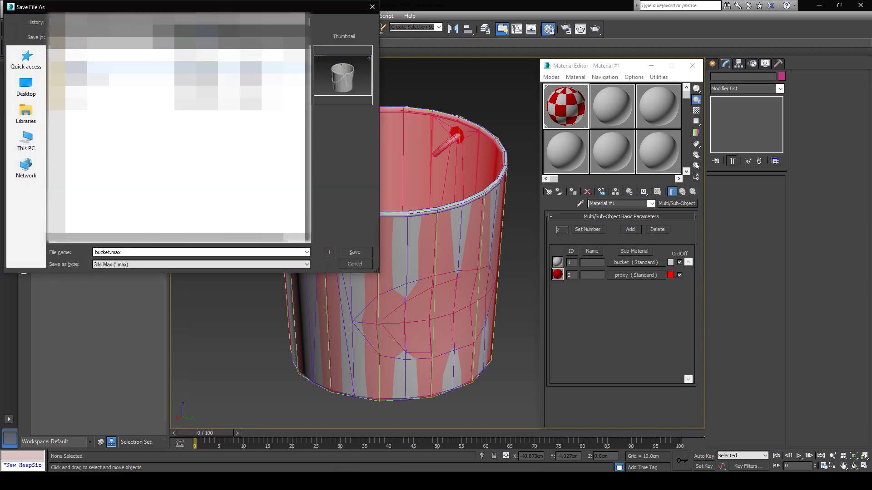
{"action": "left_click", "coordinate": [354, 252]}
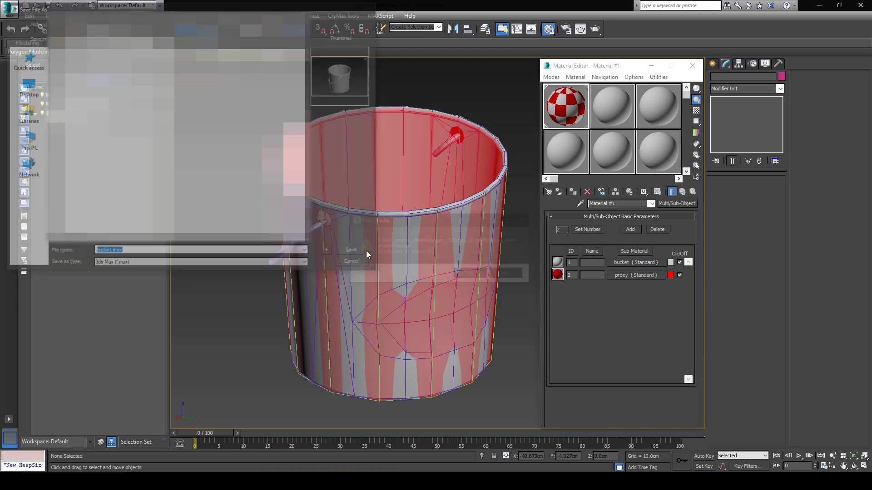
{"action": "left_click", "coordinate": [473, 274]}
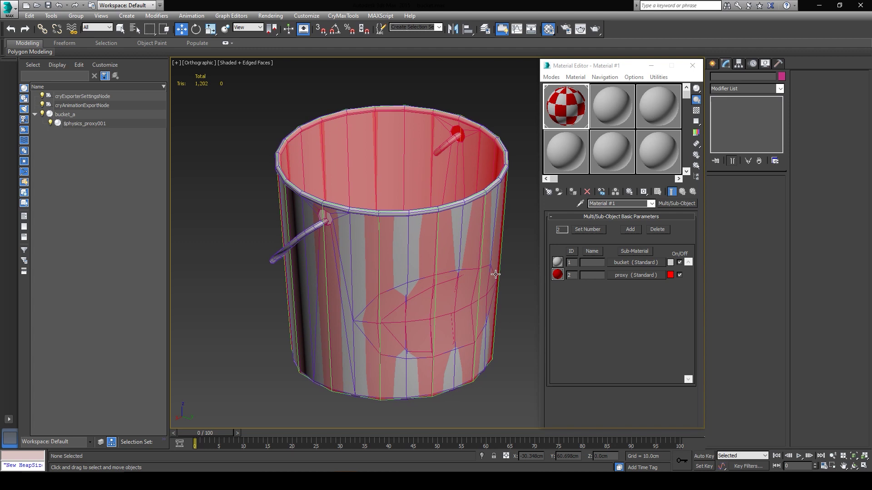
Add CRYENGINE Exporter to the utility button set and open its settings.
{"action": "left_click", "coordinate": [780, 63]}
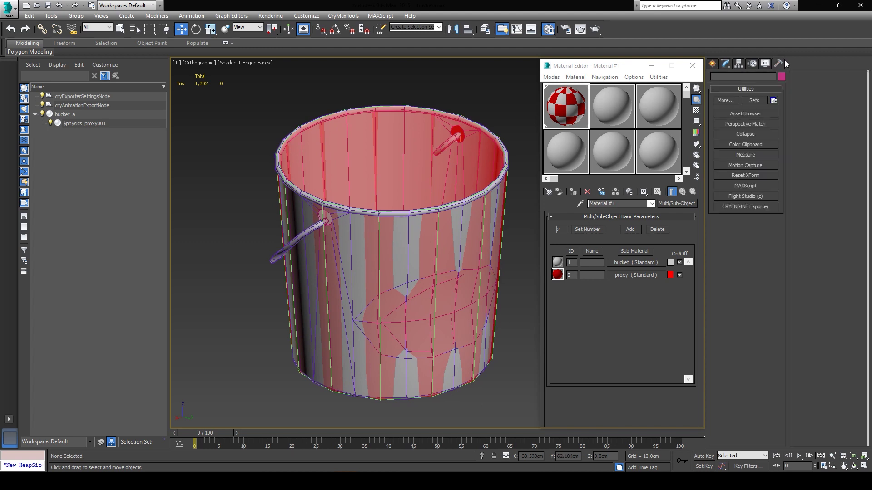
{"action": "left_click", "coordinate": [751, 206]}
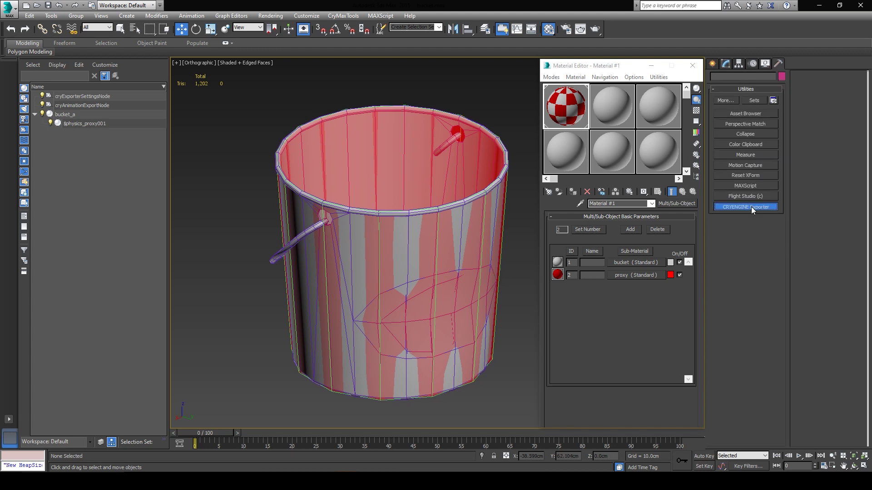
{"action": "left_click", "coordinate": [773, 101]}
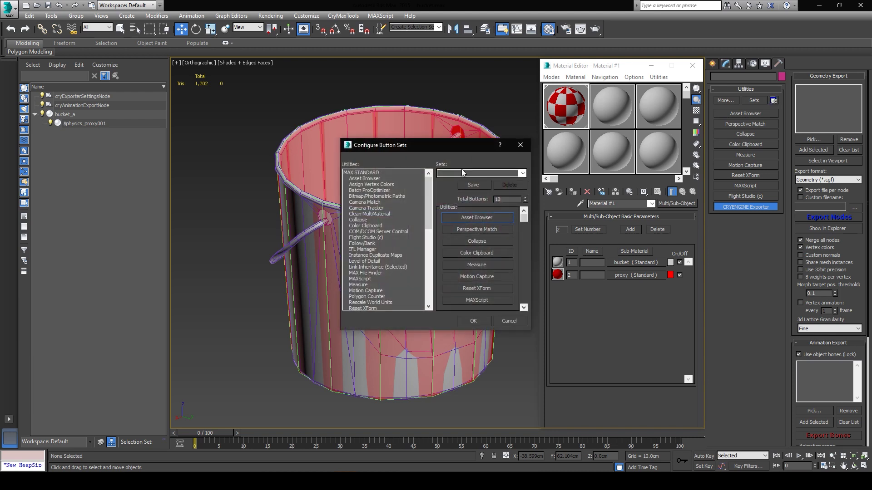
{"action": "left_click_drag", "start_coordinate": [428, 190], "coordinate": [427, 279]}
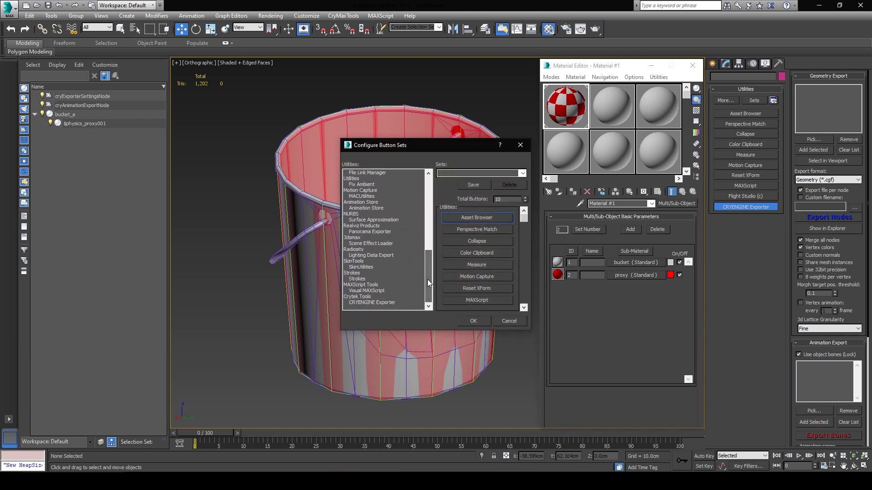
{"action": "left_click_drag", "start_coordinate": [523, 217], "coordinate": [524, 304]}
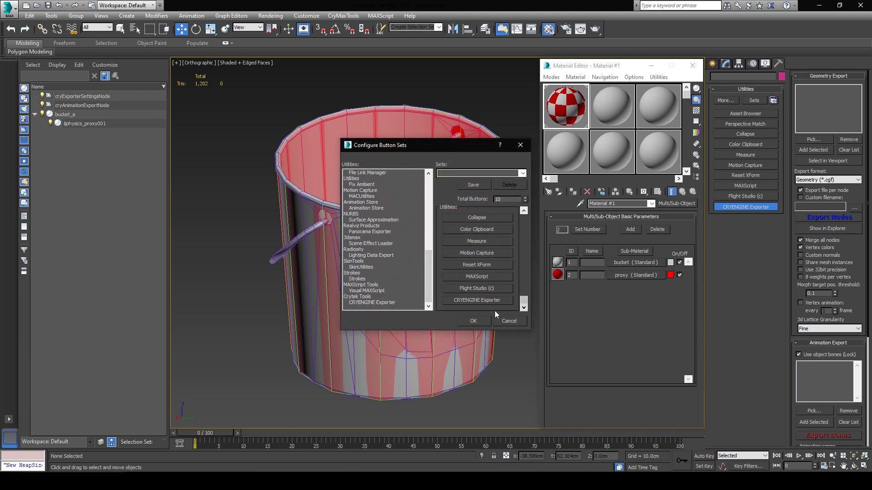
{"action": "left_click", "coordinate": [361, 302]}
{"action": "left_click_drag", "start_coordinate": [361, 302], "coordinate": [472, 304]}
{"action": "left_click", "coordinate": [507, 321]}
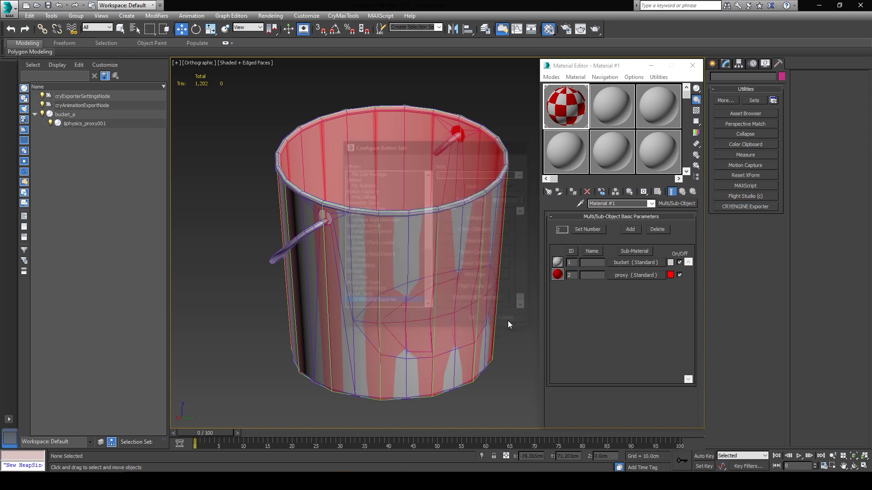
{"action": "left_click", "coordinate": [724, 207]}
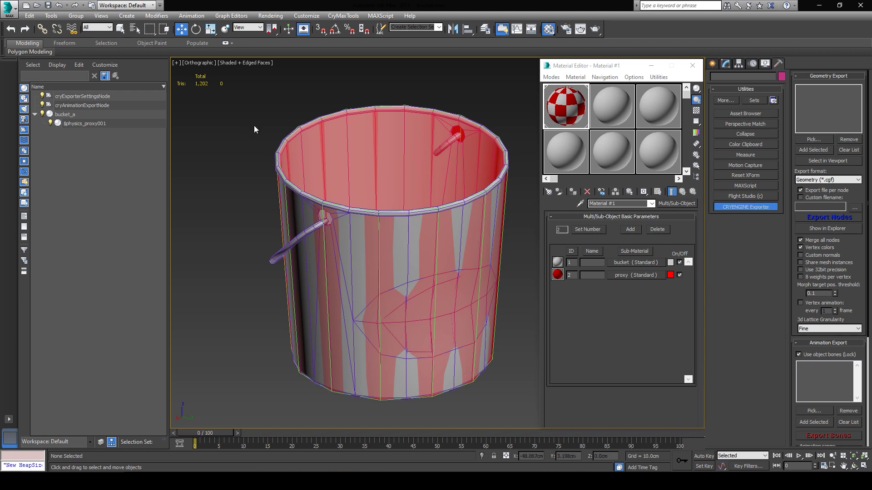
Add bucket_a to the geometry export list and start Create Material from the Max material.
{"action": "left_click", "coordinate": [70, 115]}
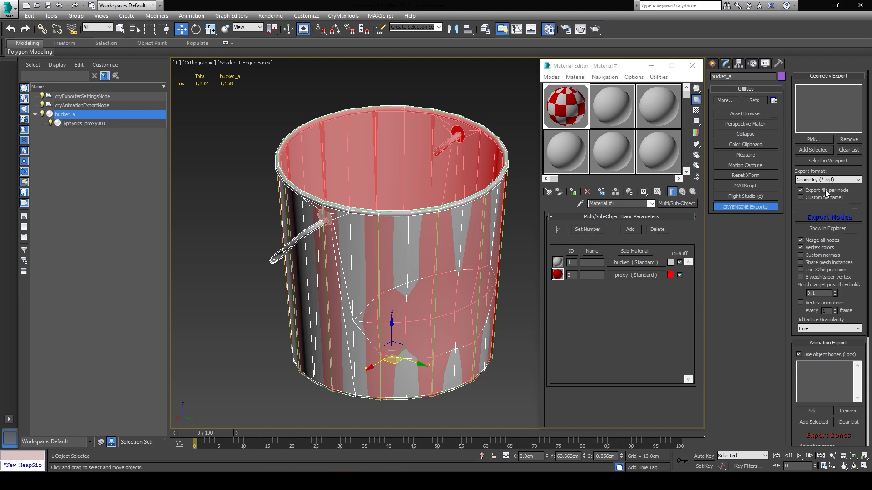
{"action": "left_click_drag", "start_coordinate": [868, 199], "coordinate": [822, 216]}
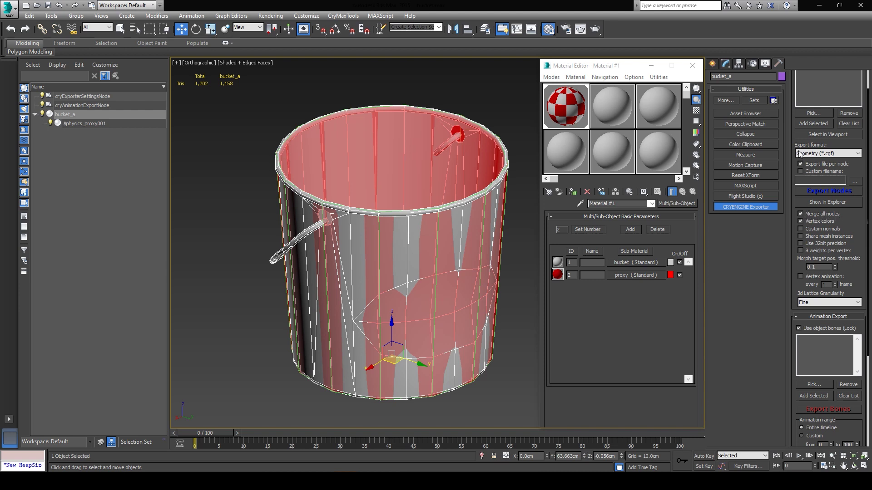
{"action": "scroll", "coordinate": [800, 155], "scroll_direction": "up", "scroll_amount": 2}
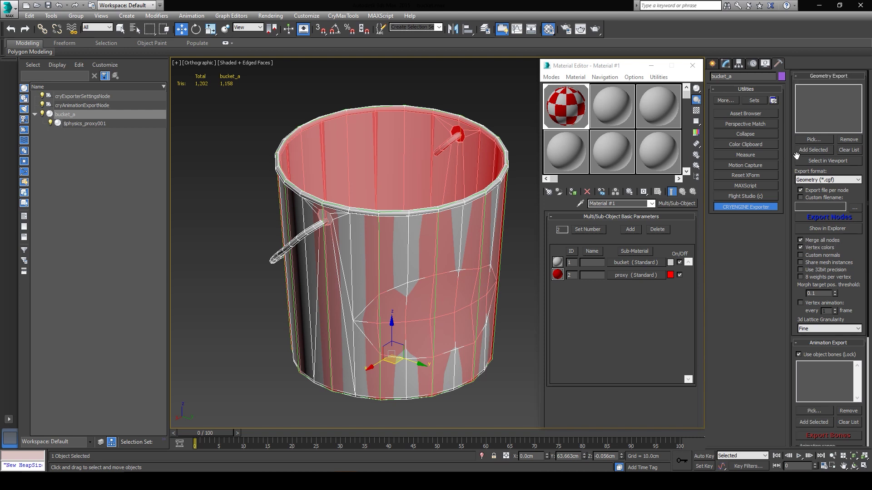
{"action": "left_click", "coordinate": [71, 116]}
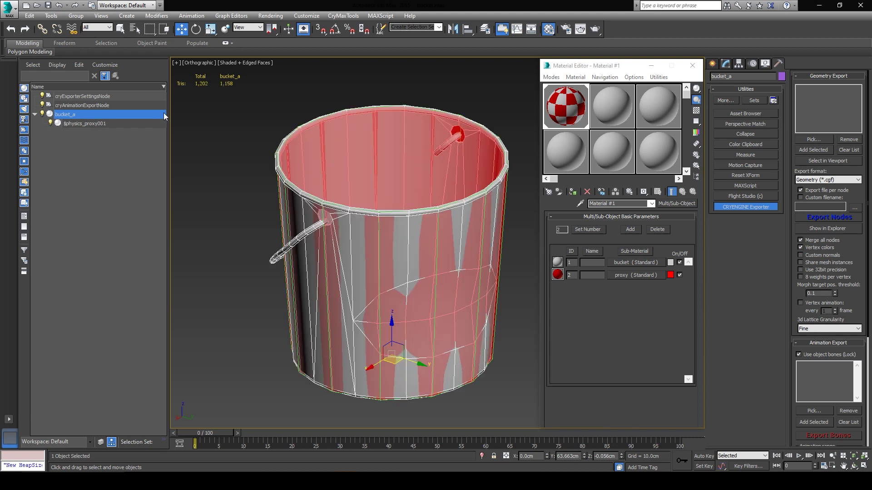
{"action": "left_click", "coordinate": [821, 148]}
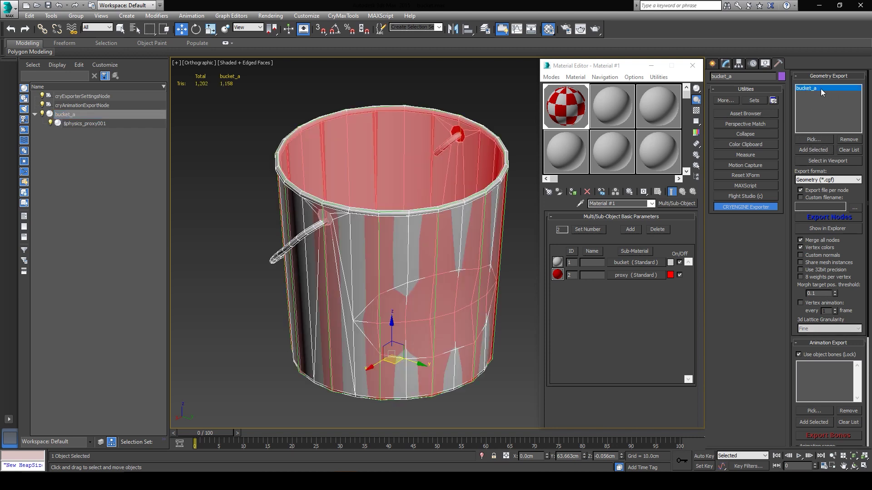
{"action": "left_click", "coordinate": [88, 124]}
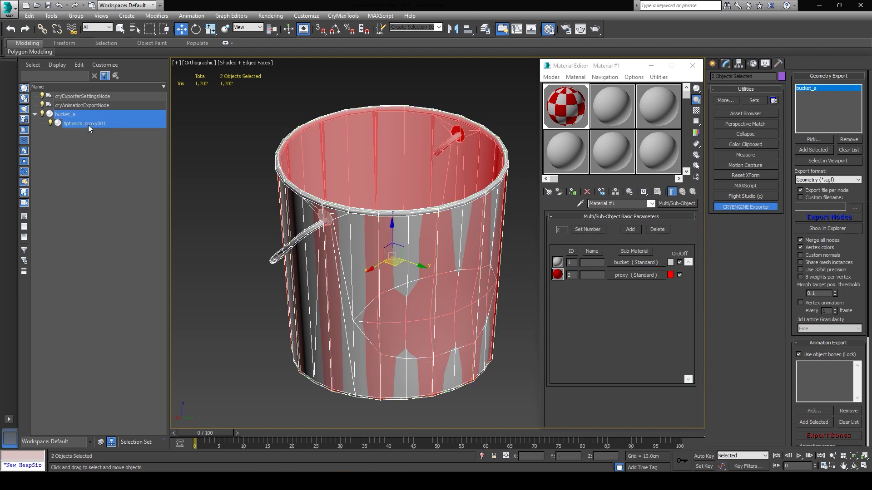
{"action": "left_click", "coordinate": [97, 146]}
{"action": "left_click", "coordinate": [90, 113]}
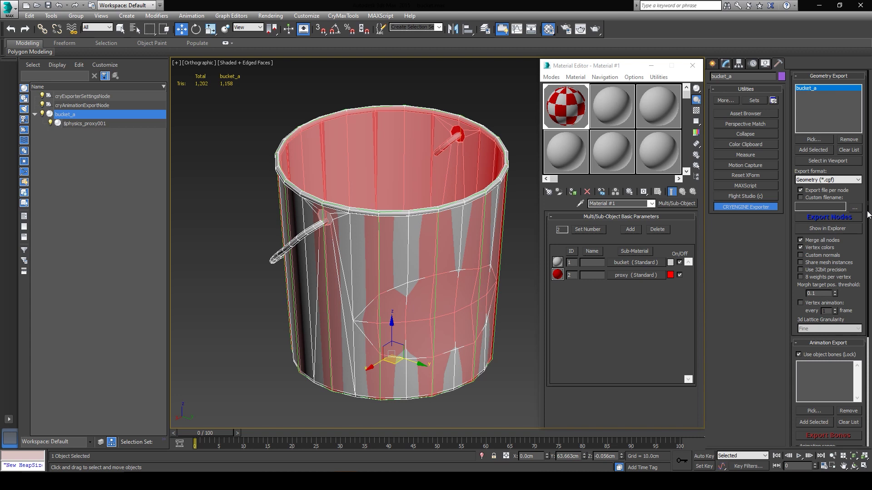
{"action": "scroll", "coordinate": [867, 215], "scroll_direction": "down", "scroll_amount": 5}
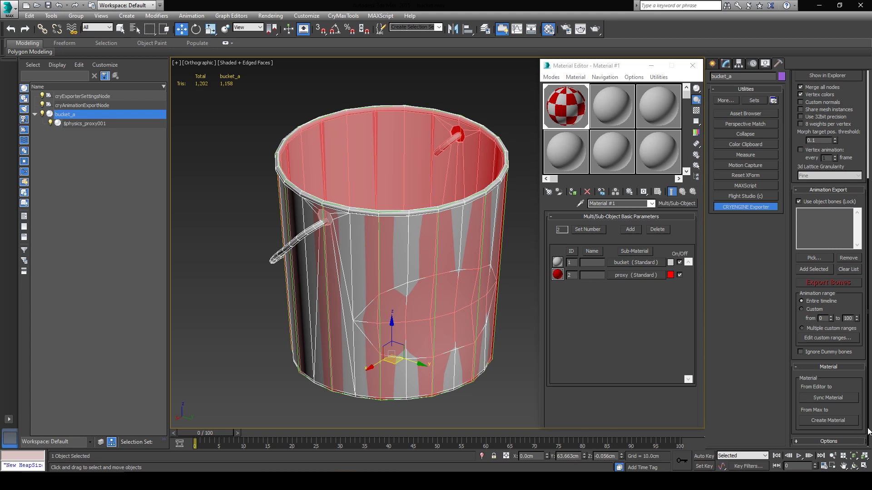
{"action": "left_click", "coordinate": [827, 422]}
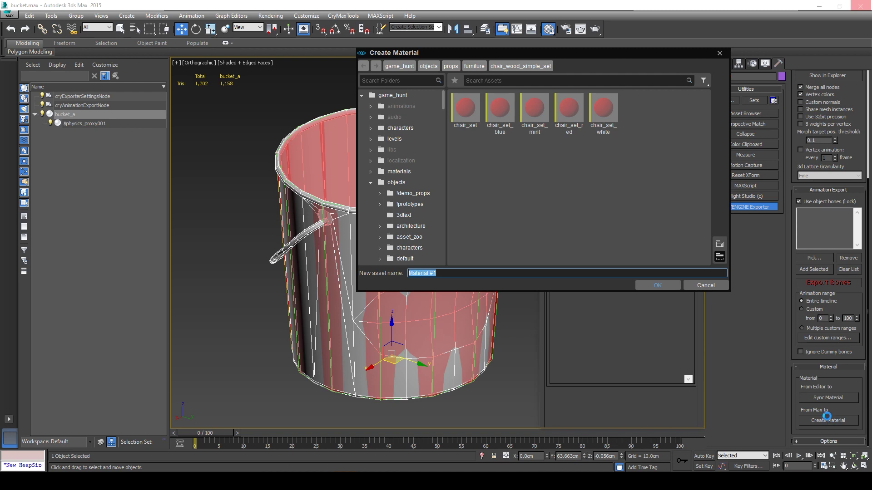
Create folder objects/bucket_crytools, save the material as bucket, and inspect the proxy sub-material.
{"action": "scroll", "coordinate": [416, 203], "scroll_direction": "down", "scroll_amount": 1}
{"action": "scroll", "coordinate": [416, 204], "scroll_direction": "down", "scroll_amount": 1}
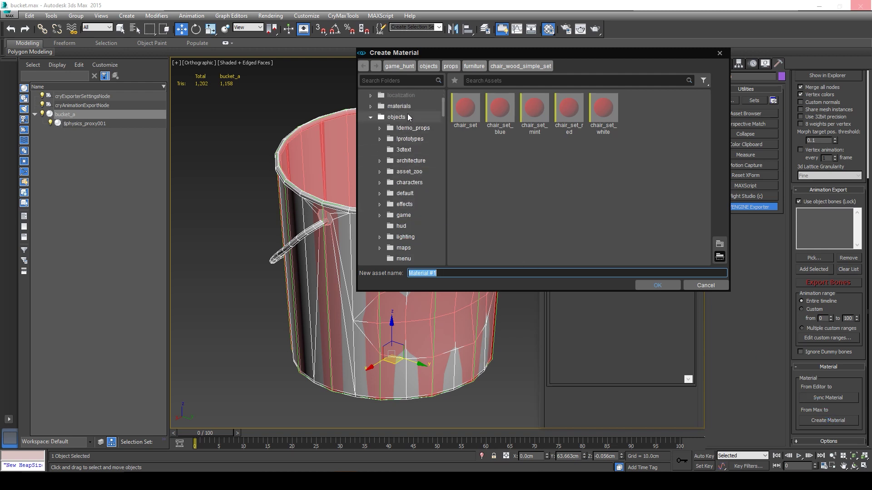
{"action": "left_click", "coordinate": [407, 114]}
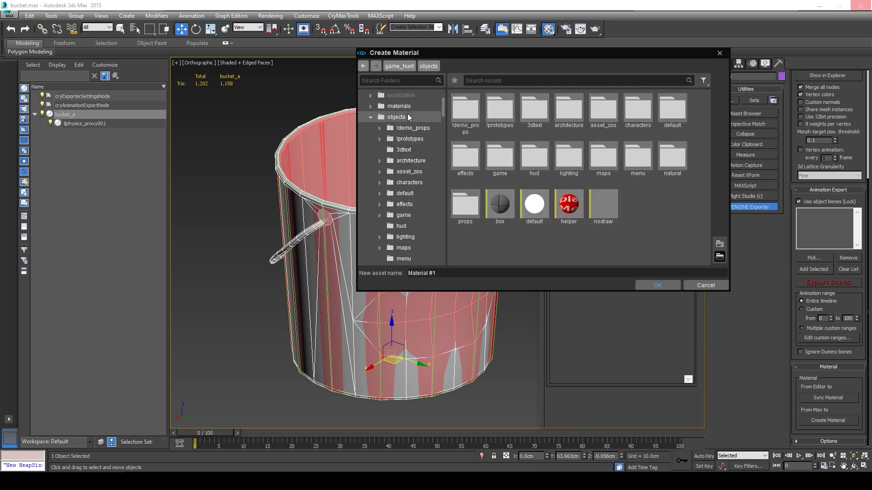
{"action": "right_click", "coordinate": [664, 201]}
{"action": "left_click", "coordinate": [690, 206]}
{"action": "type", "text": "bucket_crytools"}
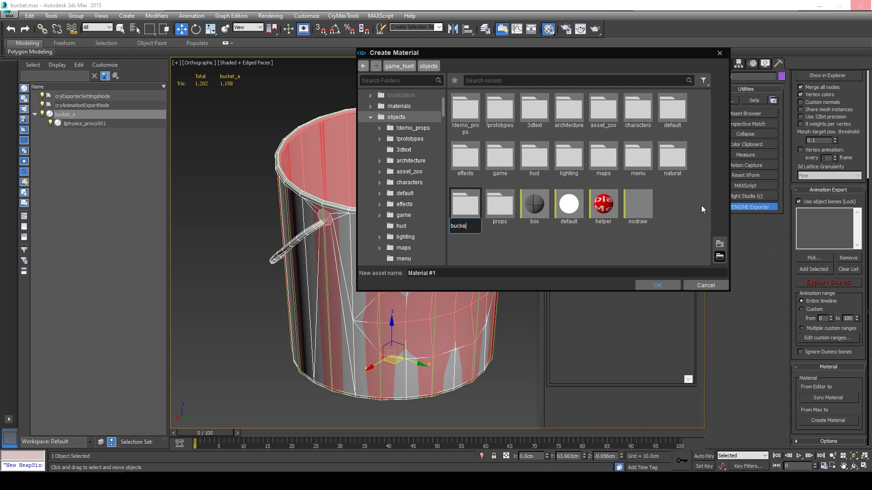
{"action": "key", "text": "Return"}
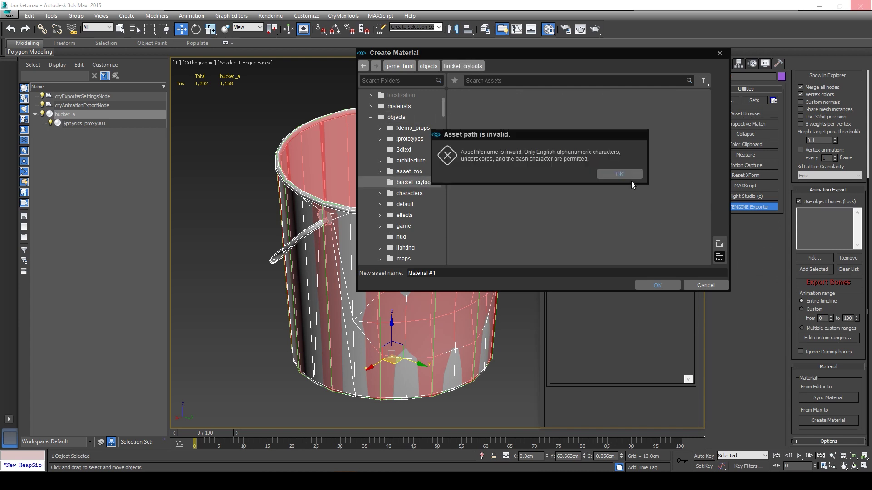
{"action": "left_click", "coordinate": [628, 176]}
{"action": "left_click", "coordinate": [456, 274]}
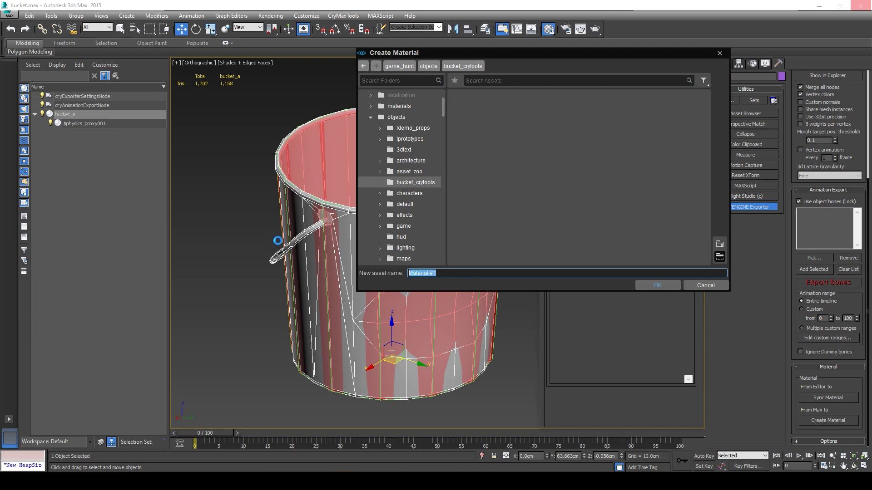
{"action": "key", "text": "Return"}
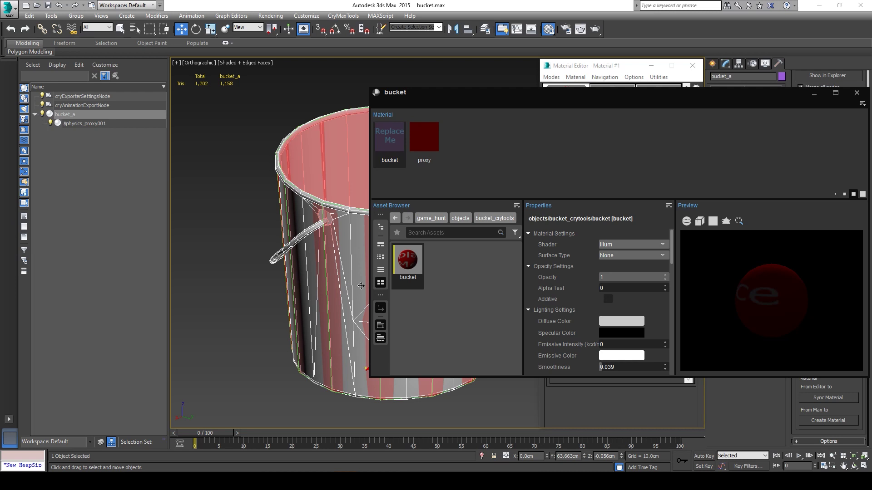
{"action": "left_click", "coordinate": [430, 146]}
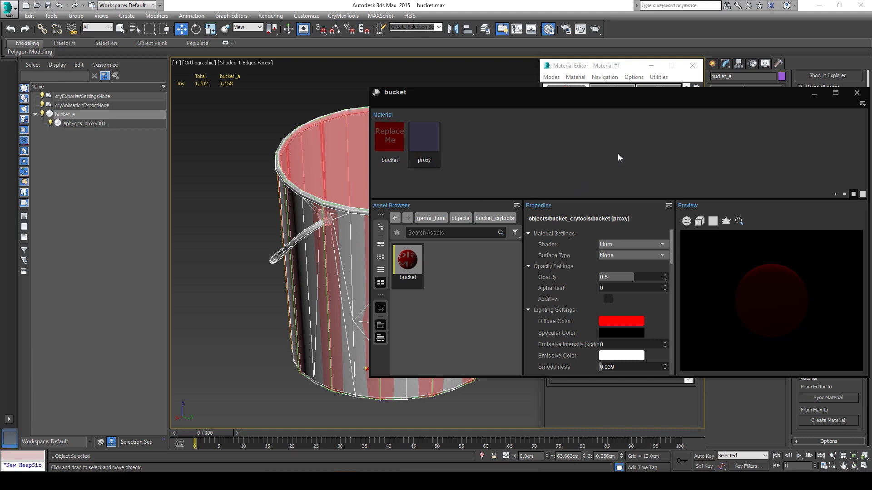
Close the CRYENGINE material window and export the bucket_a node with Export Nodes.
{"action": "left_click", "coordinate": [580, 4]}
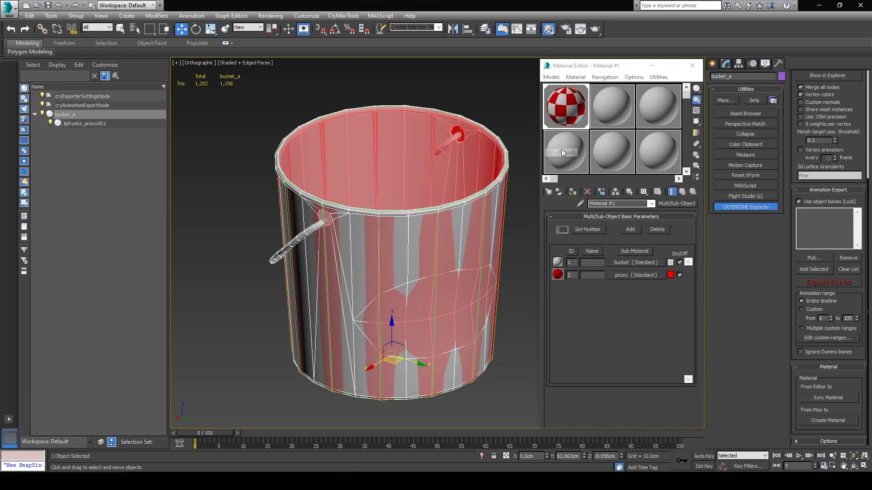
{"action": "scroll", "coordinate": [868, 215], "scroll_direction": "up", "scroll_amount": 3}
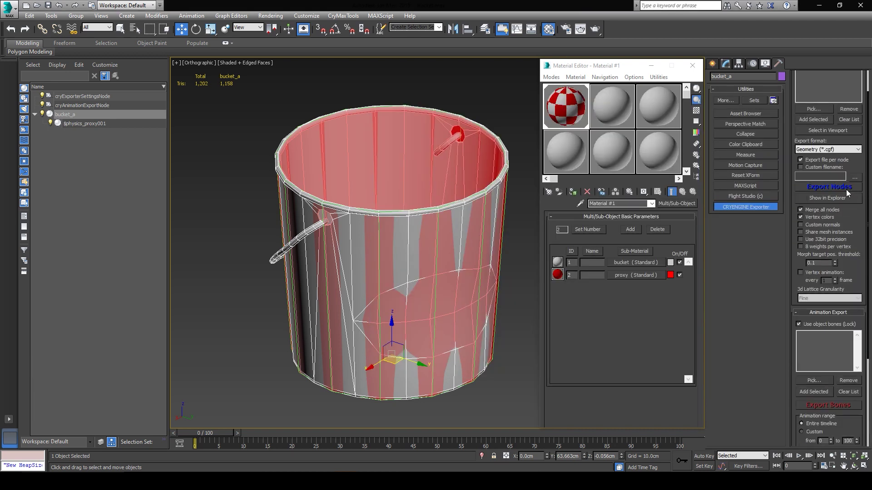
{"action": "left_click", "coordinate": [846, 189]}
In Sandbox, select the imported bucket_a-16 and enable physics with Ctrl+P so it drops.
{"action": "key", "text": "alt+Tab"}
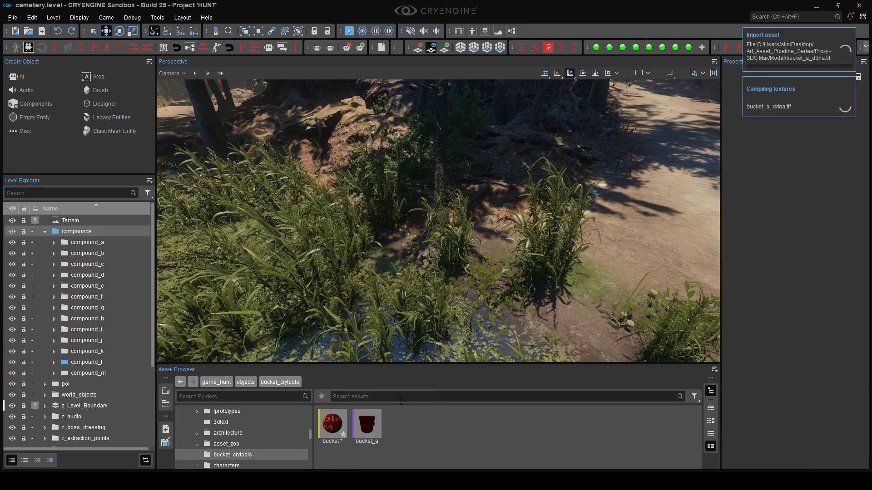
{"action": "mouse_move", "coordinate": [419, 452]}
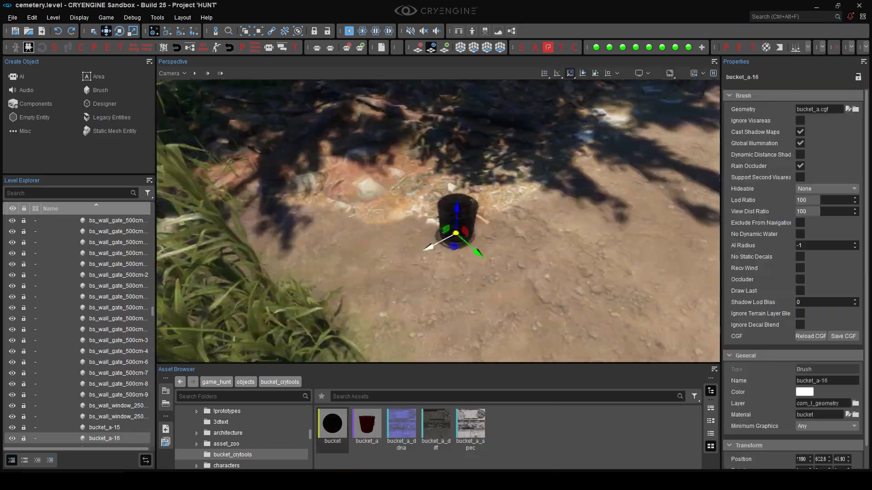
{"action": "scroll", "coordinate": [439, 244], "scroll_direction": "up", "scroll_amount": 5}
{"action": "right_click", "coordinate": [444, 243]}
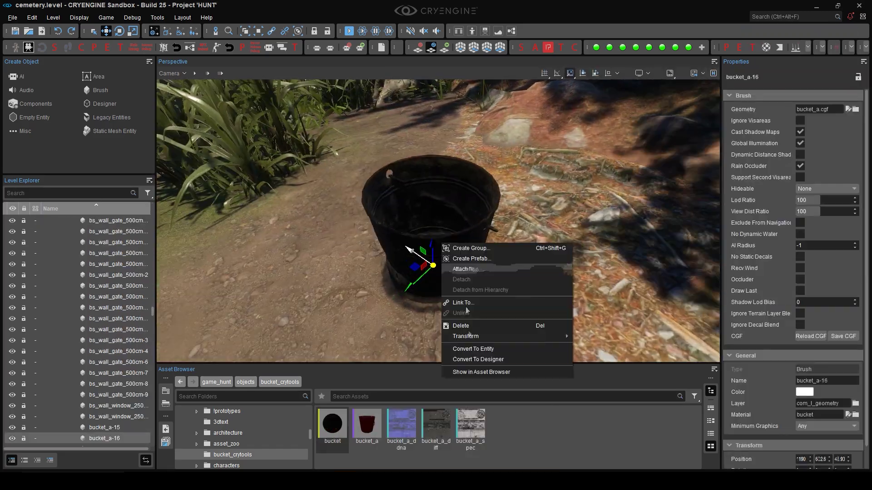
{"action": "left_click", "coordinate": [475, 346]}
{"action": "left_click", "coordinate": [474, 346]}
{"action": "right_click_drag", "start_coordinate": [475, 346], "coordinate": [412, 51]}
{"action": "key", "text": "ctrl+p"}
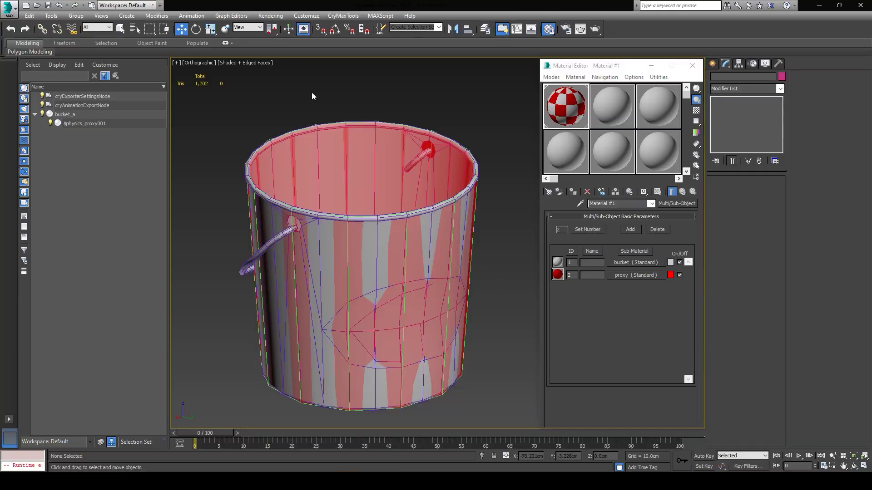
Open the CryMaxTools ToolBox, go to Cry Model, and expand Phys Proxy Tools.
{"action": "left_click", "coordinate": [333, 17]}
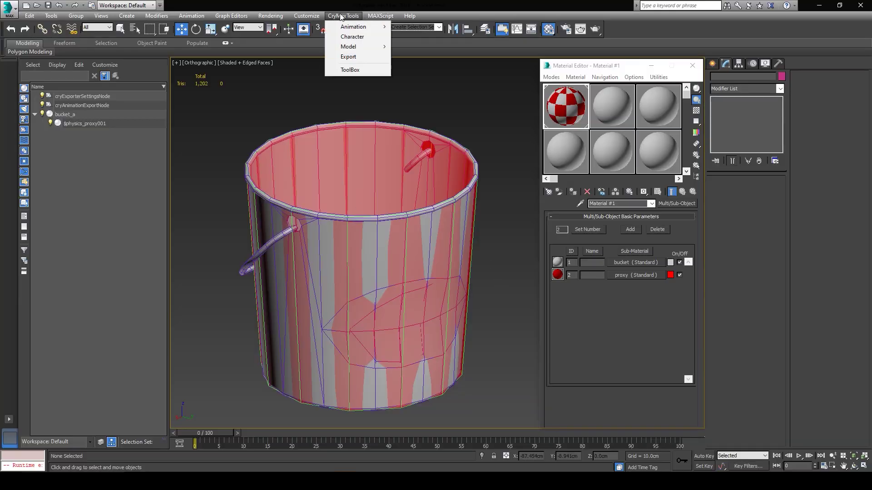
{"action": "left_click", "coordinate": [333, 18]}
{"action": "left_click", "coordinate": [344, 18]}
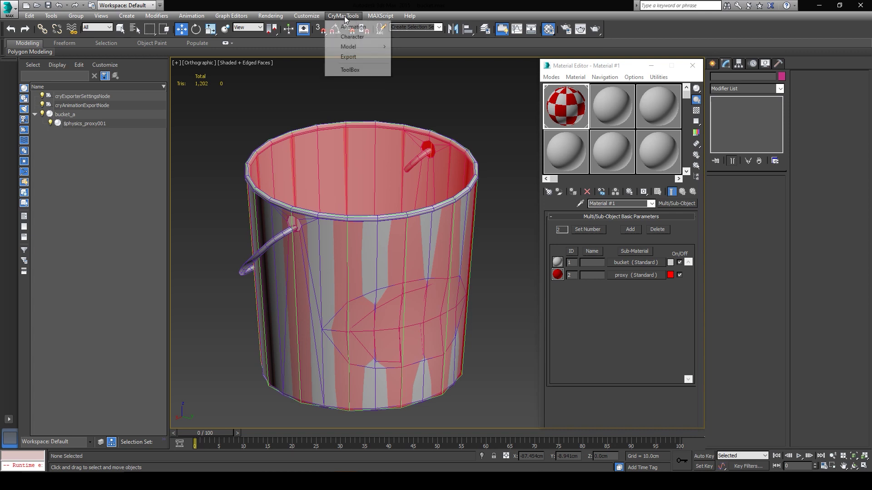
{"action": "left_click", "coordinate": [344, 69]}
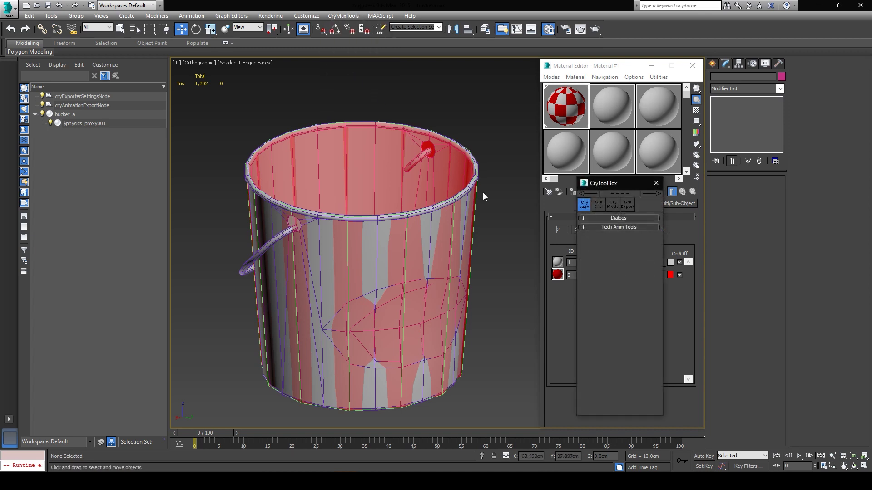
{"action": "left_click_drag", "start_coordinate": [607, 196], "coordinate": [599, 199]}
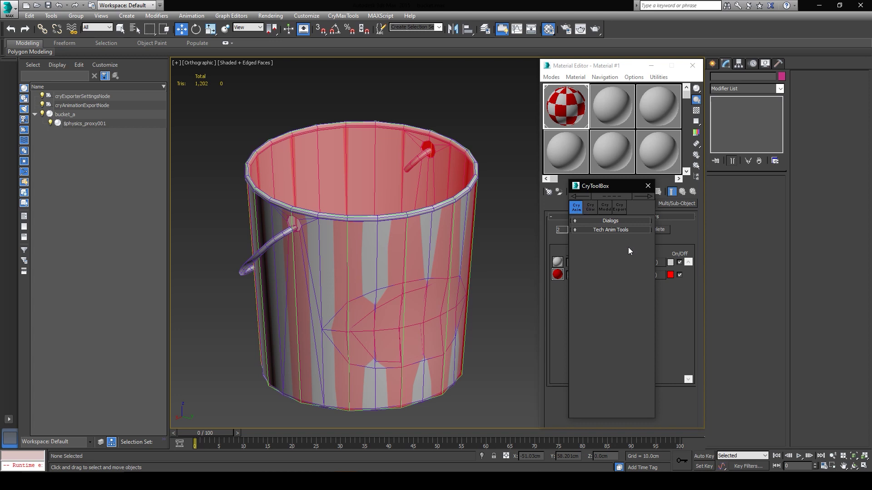
{"action": "left_click", "coordinate": [602, 208]}
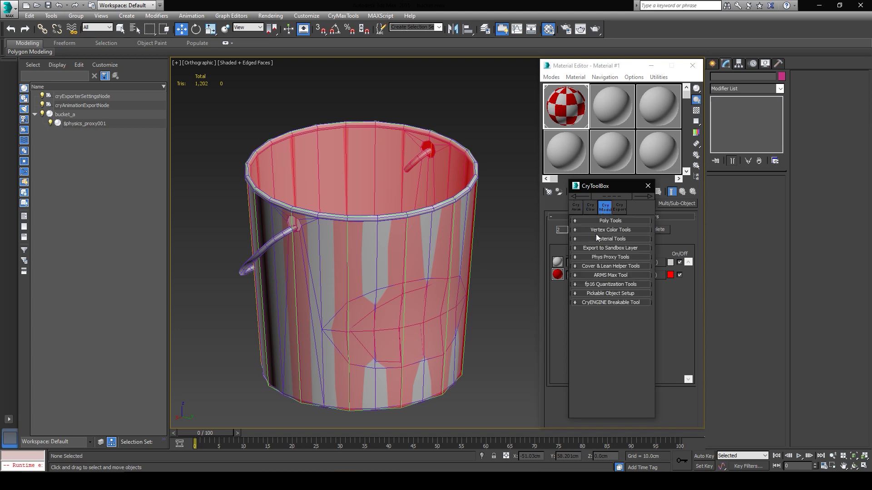
{"action": "left_click", "coordinate": [592, 257]}
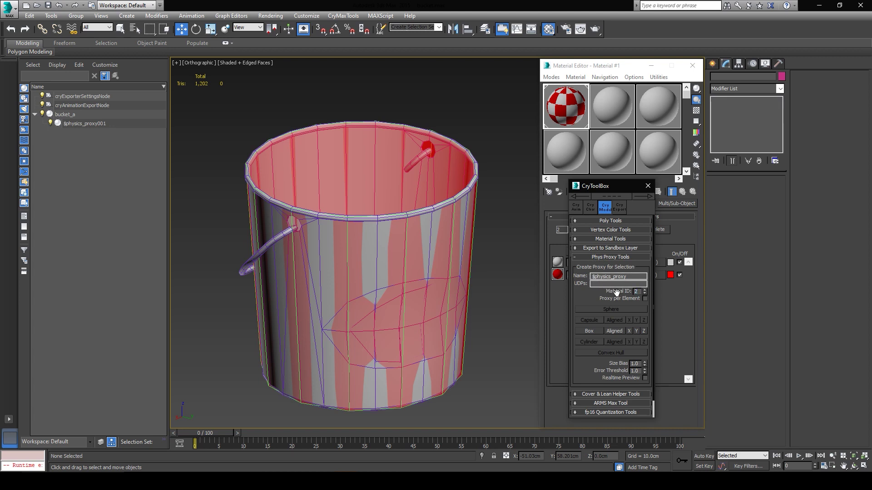
{"action": "middle_click_drag", "start_coordinate": [500, 278], "coordinate": [499, 256], "text": "alt"}
{"action": "left_click", "coordinate": [58, 114]}
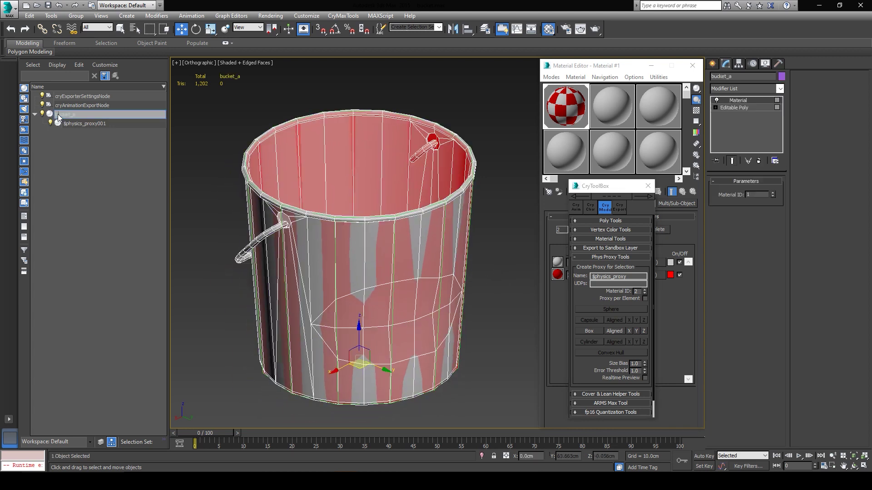
{"action": "left_click", "coordinate": [742, 108]}
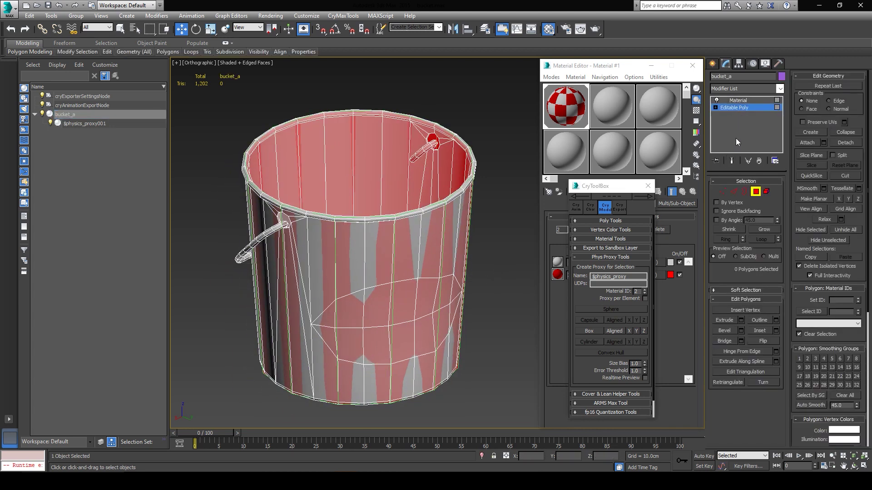
{"action": "left_click", "coordinate": [50, 123]}
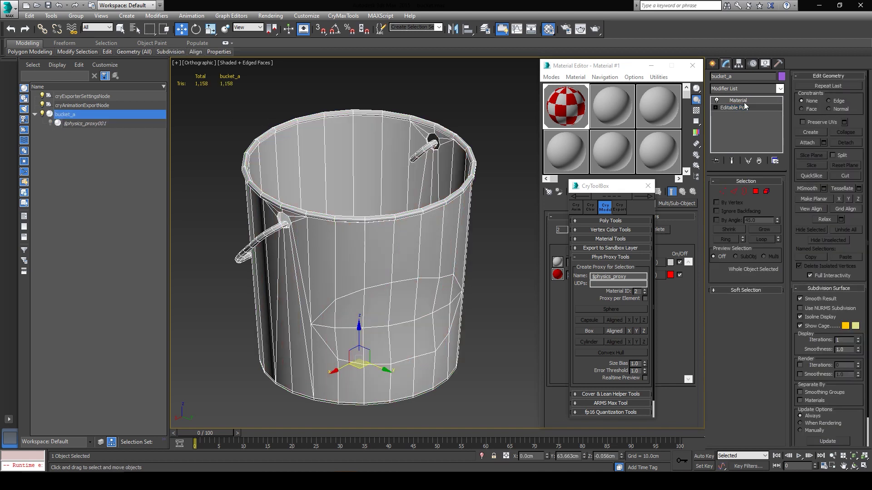
{"action": "left_click", "coordinate": [613, 332]}
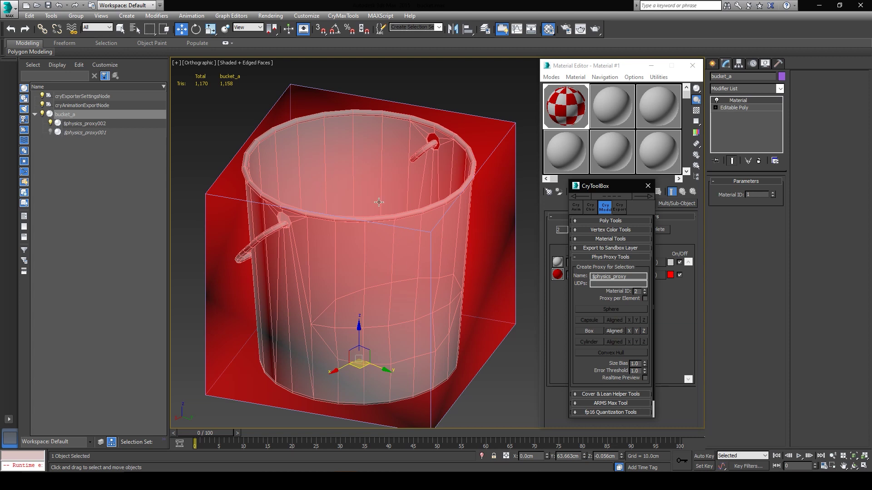
{"action": "left_click", "coordinate": [51, 123]}
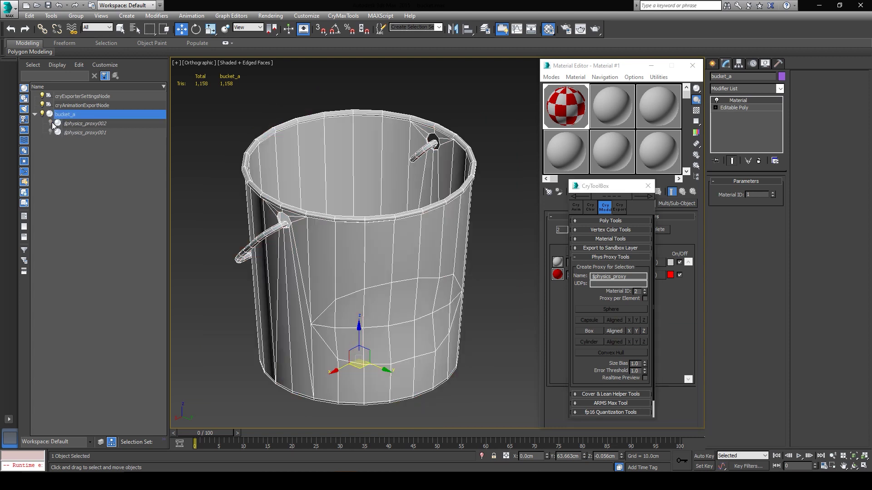
{"action": "left_click", "coordinate": [745, 108]}
{"action": "left_click", "coordinate": [755, 190]}
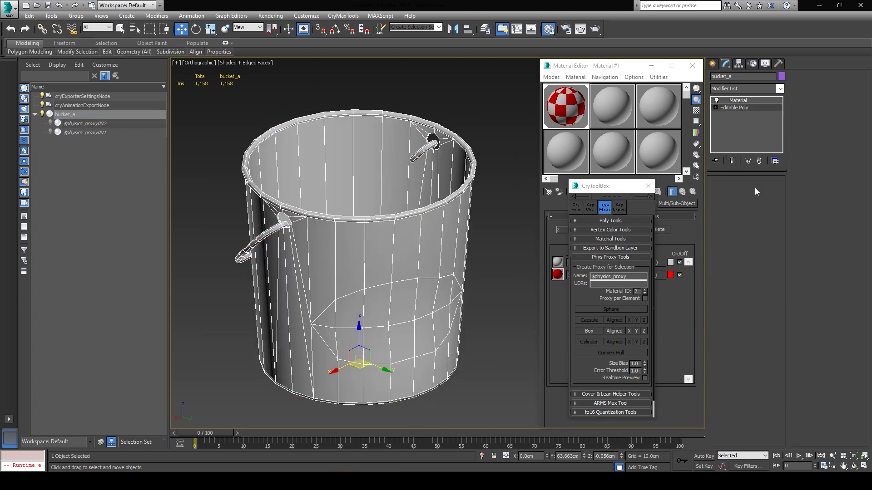
{"action": "middle_click_drag", "start_coordinate": [272, 127], "coordinate": [251, 158], "text": "alt"}
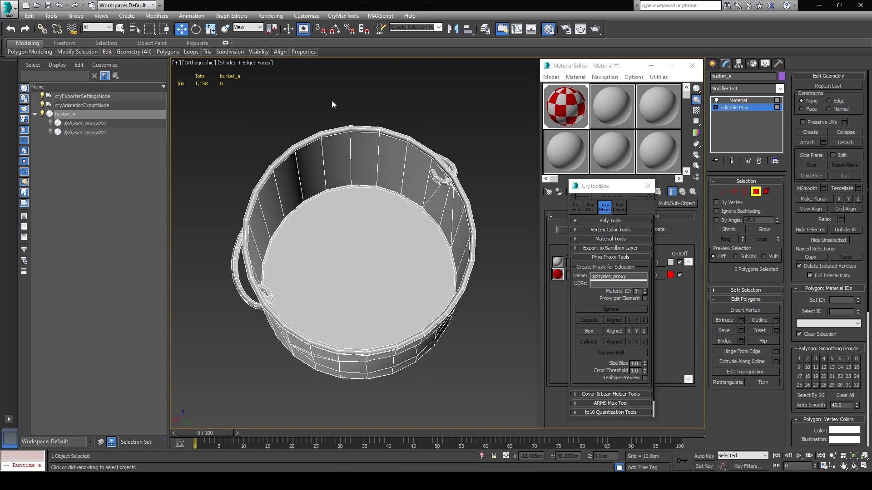
{"action": "left_click_drag", "start_coordinate": [384, 162], "coordinate": [390, 175]}
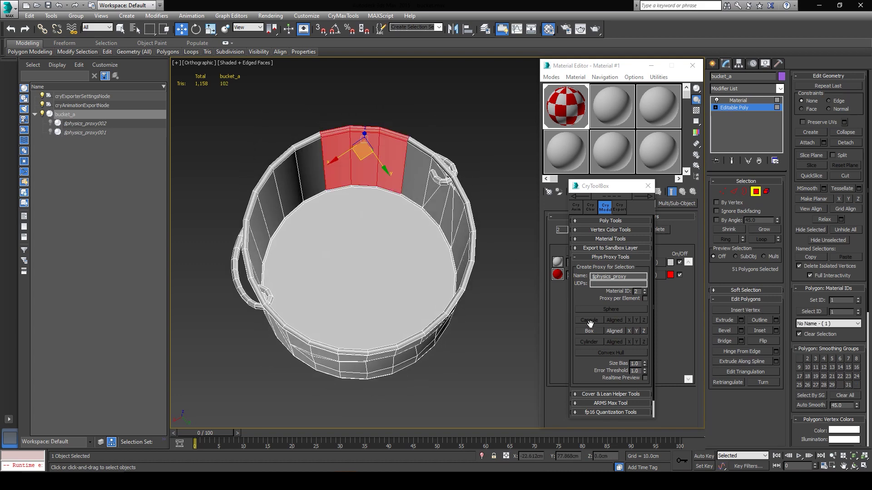
{"action": "left_click", "coordinate": [618, 330]}
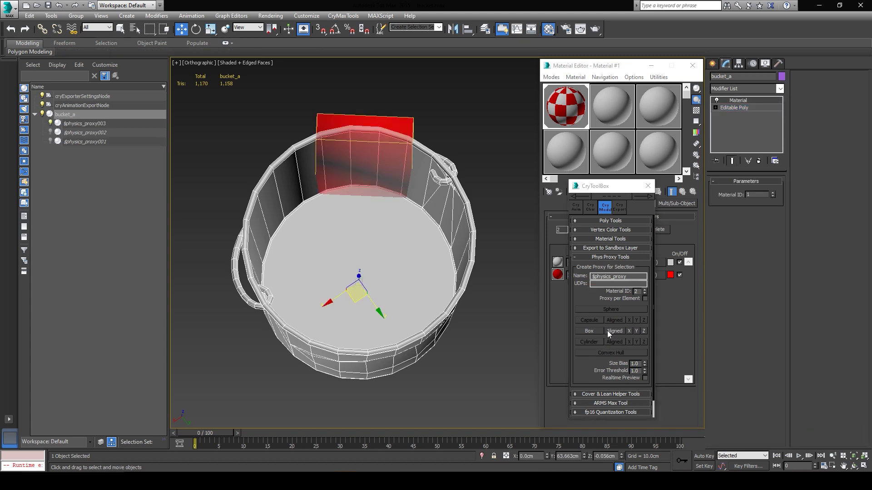
{"action": "middle_click_drag", "start_coordinate": [349, 209], "coordinate": [350, 192], "text": "alt"}
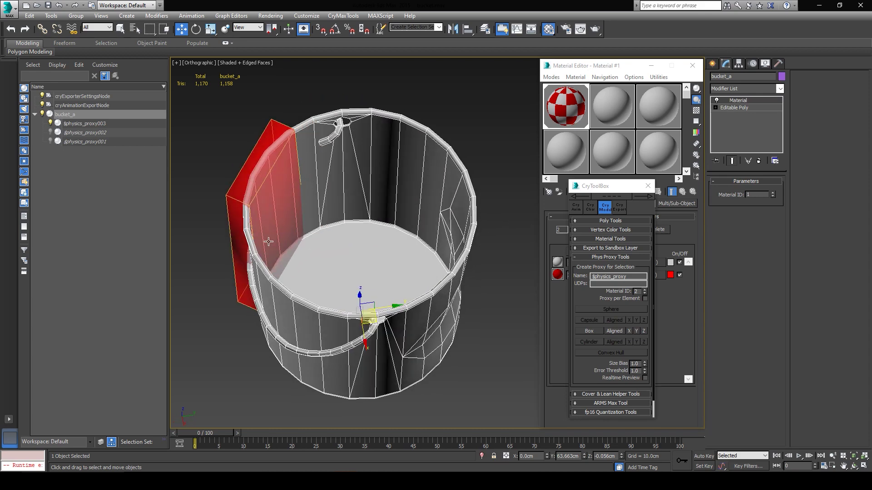
{"action": "middle_click_drag", "start_coordinate": [269, 241], "coordinate": [341, 240], "text": "alt"}
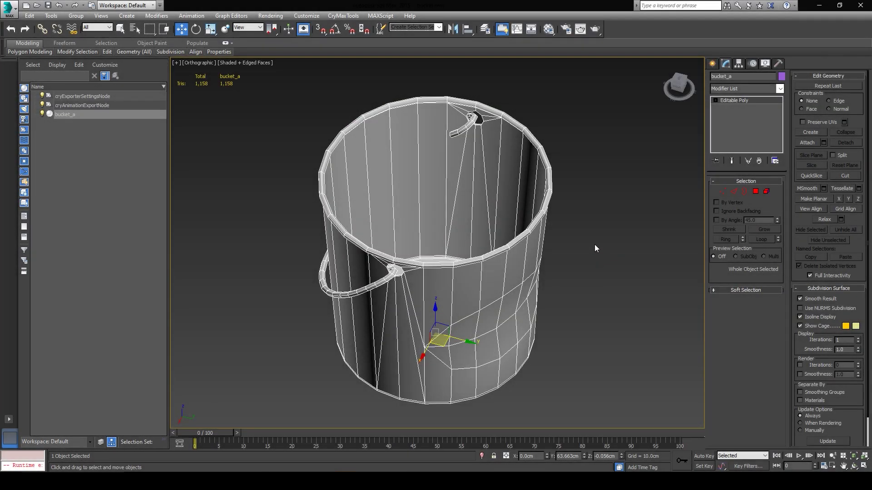
Adjust the viewport and reselect the bucket_a mesh with its editable poly settings.
{"action": "middle_click_drag", "start_coordinate": [590, 236], "coordinate": [585, 238]}
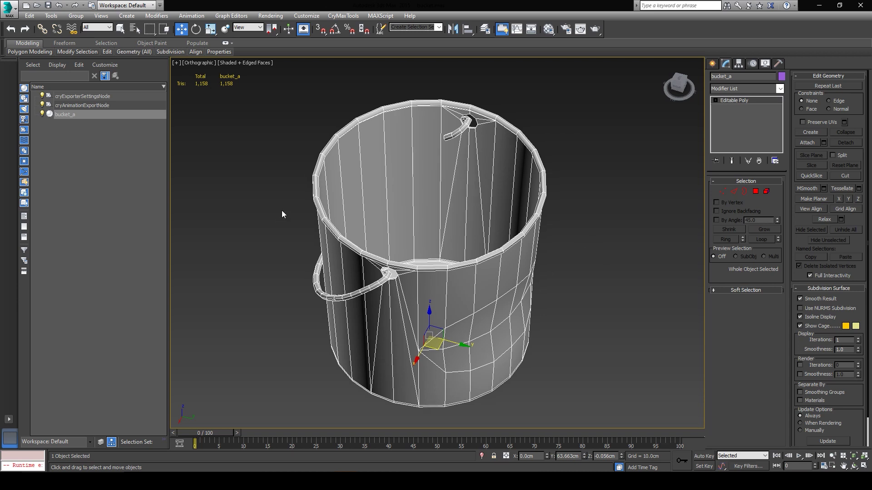
{"action": "middle_click_drag", "start_coordinate": [282, 210], "coordinate": [274, 208]}
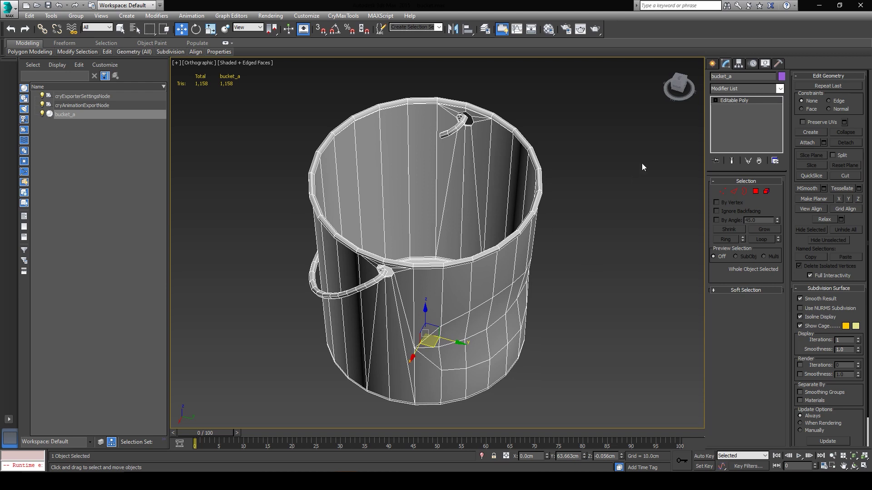
{"action": "left_click", "coordinate": [712, 63]}
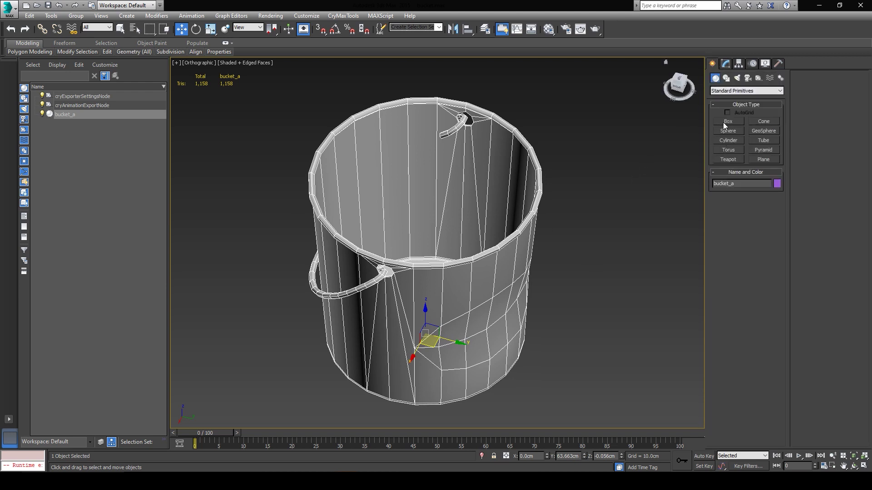
{"action": "left_click", "coordinate": [726, 64]}
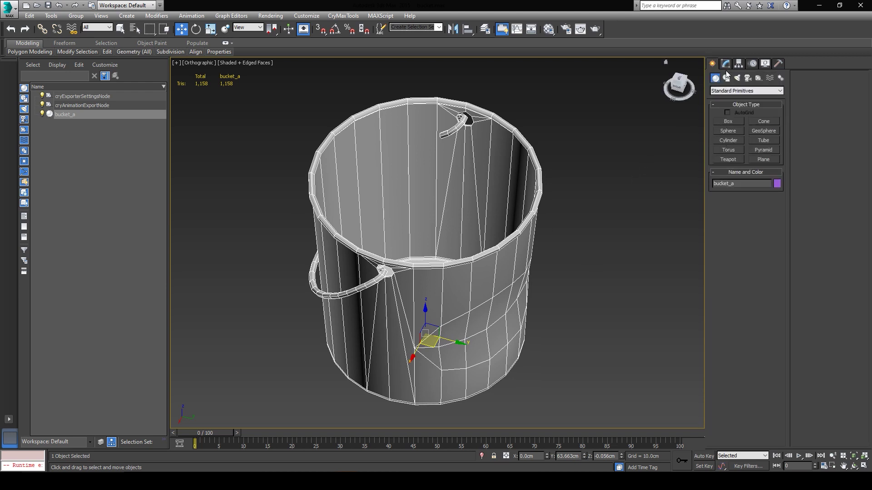
{"action": "left_click", "coordinate": [562, 255]}
{"action": "middle_click_drag", "start_coordinate": [586, 270], "coordinate": [575, 271]}
{"action": "left_click", "coordinate": [520, 263]}
{"action": "middle_click_drag", "start_coordinate": [519, 263], "coordinate": [538, 265]}
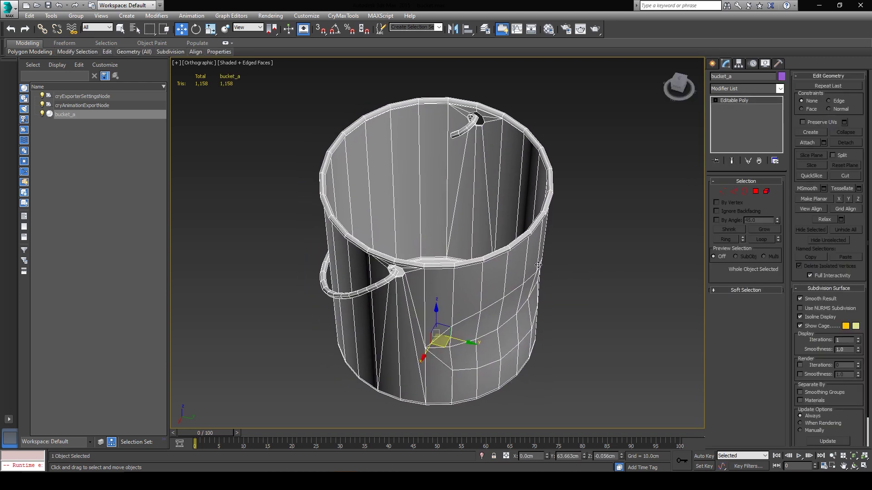
{"action": "left_click", "coordinate": [590, 277]}
{"action": "left_click", "coordinate": [499, 272]}
{"action": "middle_click_drag", "start_coordinate": [307, 271], "coordinate": [280, 285], "text": "alt"}
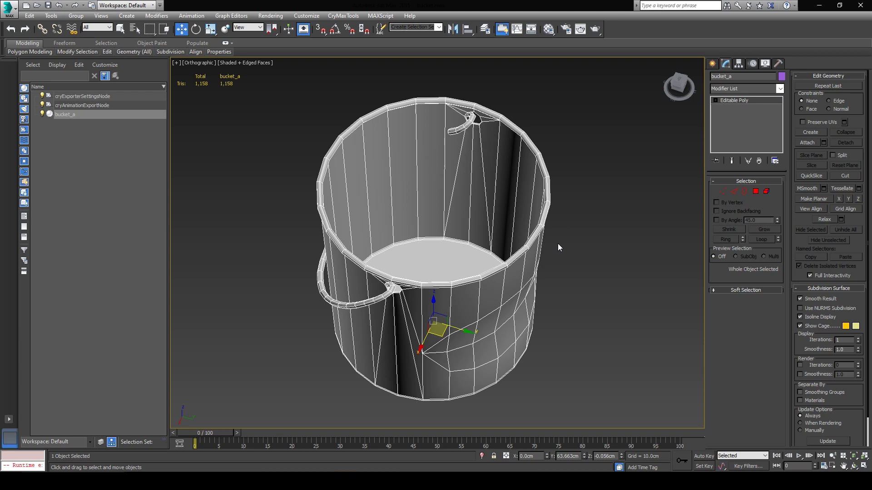
Clone bucket_a as an independent Copy and begin naming it $proxy.
{"action": "double_click", "coordinate": [102, 114]}
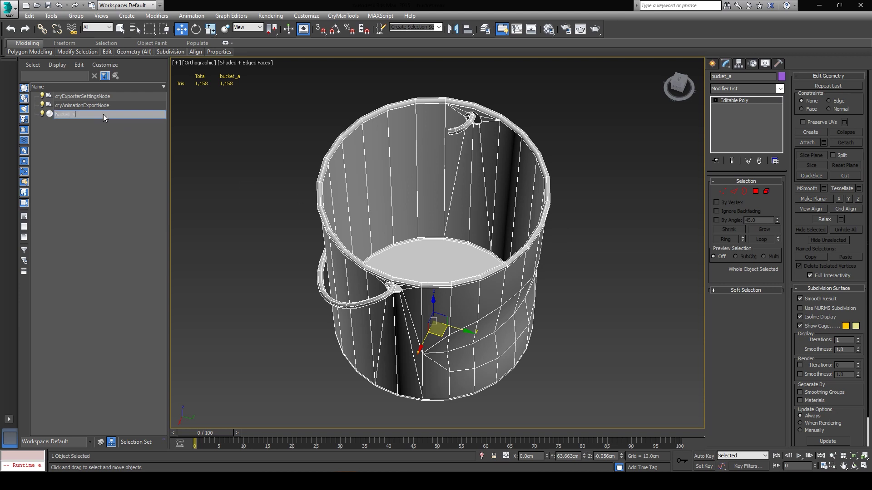
{"action": "left_click", "coordinate": [117, 141]}
{"action": "left_click", "coordinate": [70, 106]}
{"action": "left_click", "coordinate": [70, 115]}
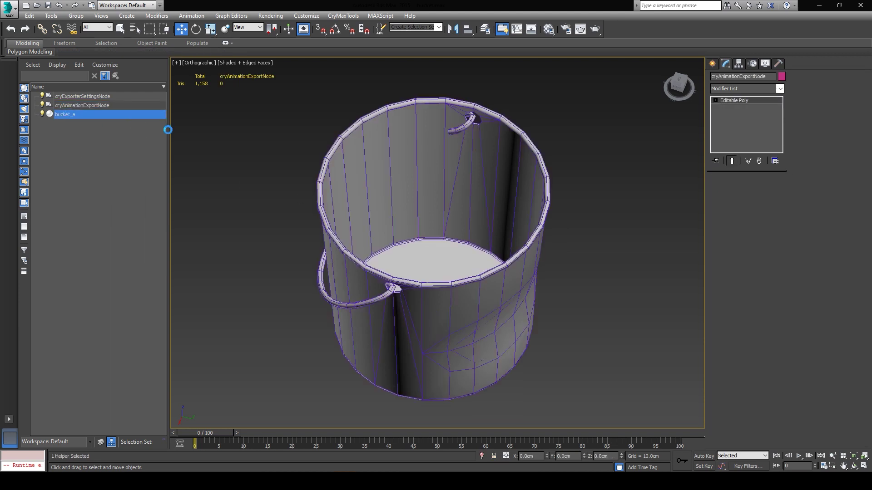
{"action": "key", "text": "ctrl+v"}
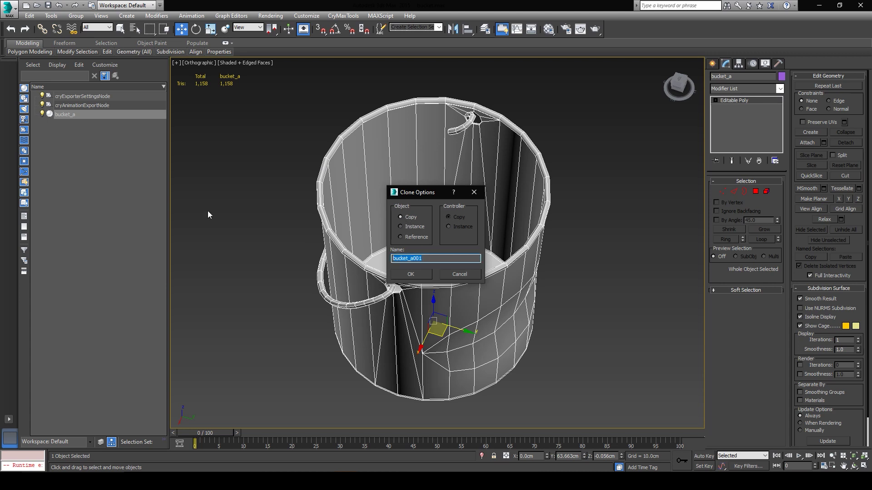
{"action": "type", "text": "$por"}
{"action": "key", "text": "BackSpace"}
Finish naming the copy $proxy, drag it under bucket_a, and reselect $proxy.
{"action": "type", "text": "roxy"}
{"action": "key", "text": "Return"}
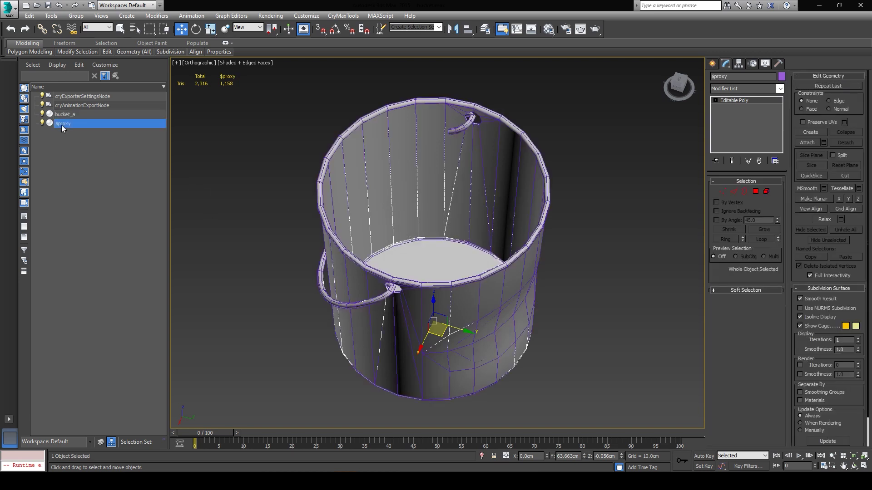
{"action": "left_click_drag", "start_coordinate": [61, 124], "coordinate": [64, 115]}
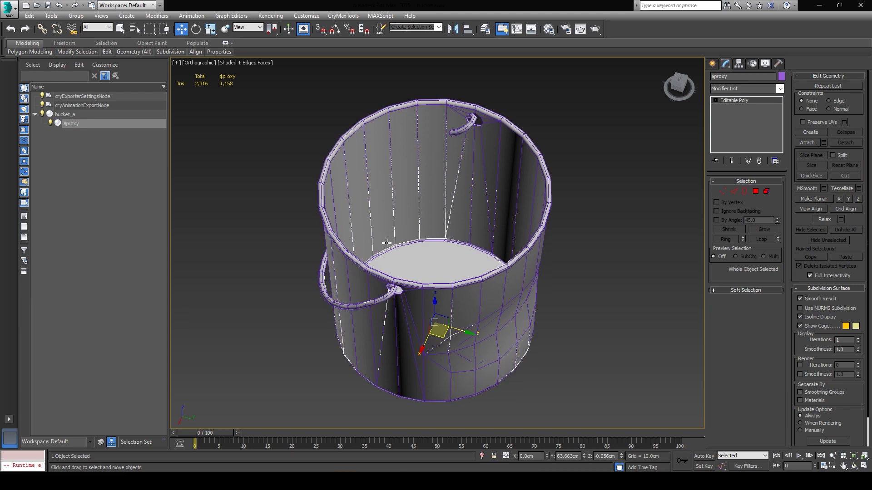
{"action": "middle_click_drag", "start_coordinate": [385, 240], "coordinate": [377, 244]}
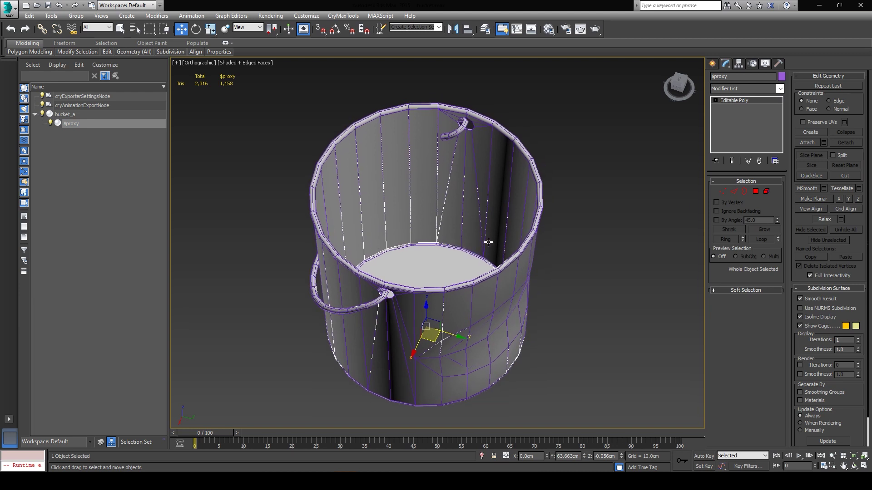
{"action": "left_click", "coordinate": [71, 123]}
{"action": "left_click", "coordinate": [101, 155]}
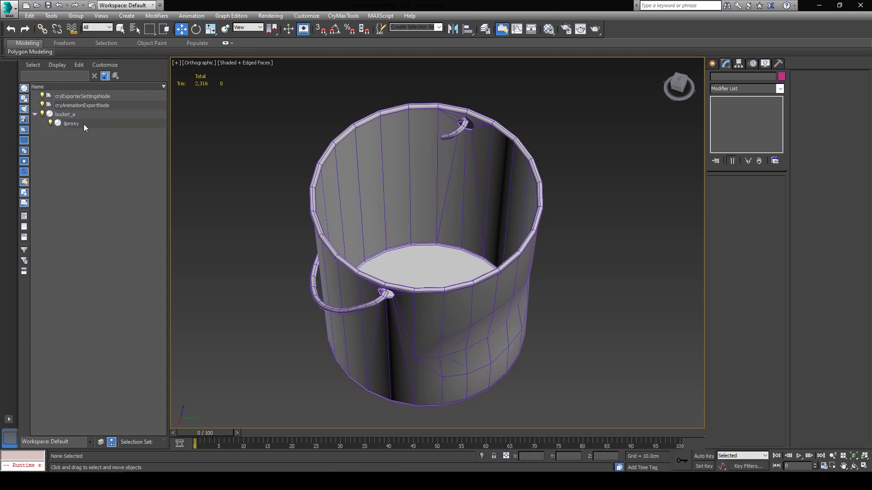
{"action": "left_click", "coordinate": [77, 115]}
{"action": "left_click", "coordinate": [80, 122]}
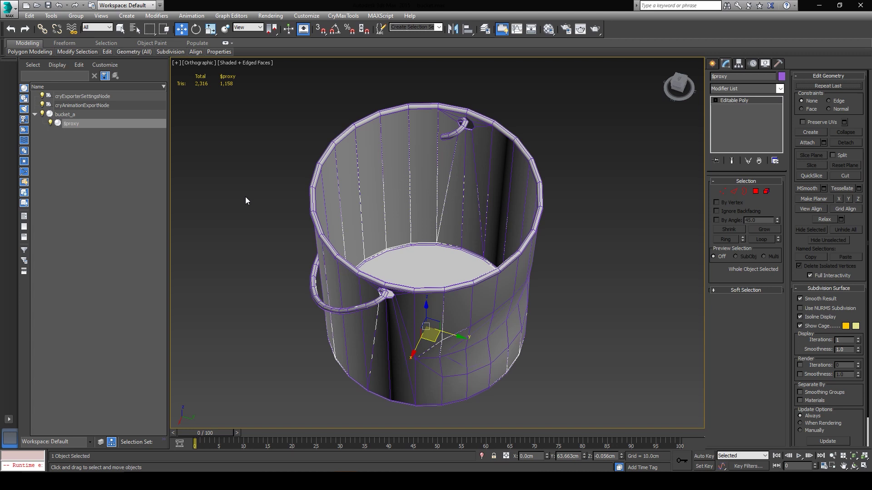
In the Material Editor, name material slot 4 'bucket' and slot 5 'proxy'.
{"action": "key", "text": "m"}
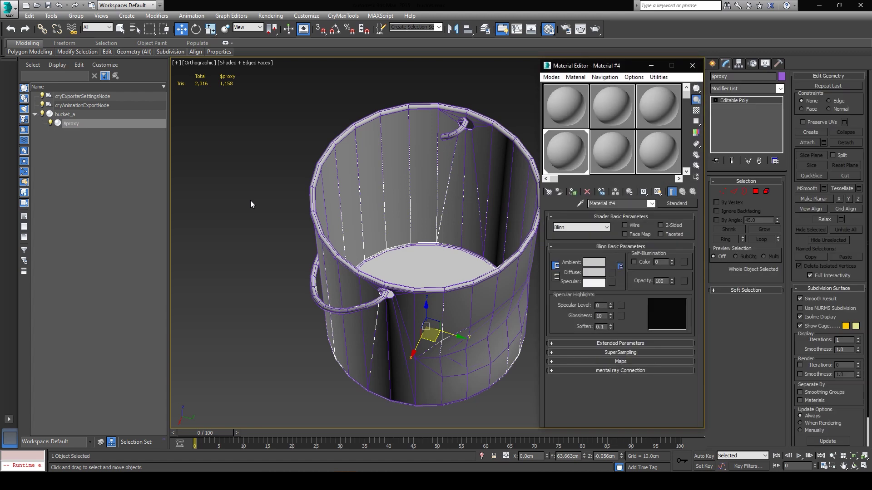
{"action": "left_click", "coordinate": [81, 114]}
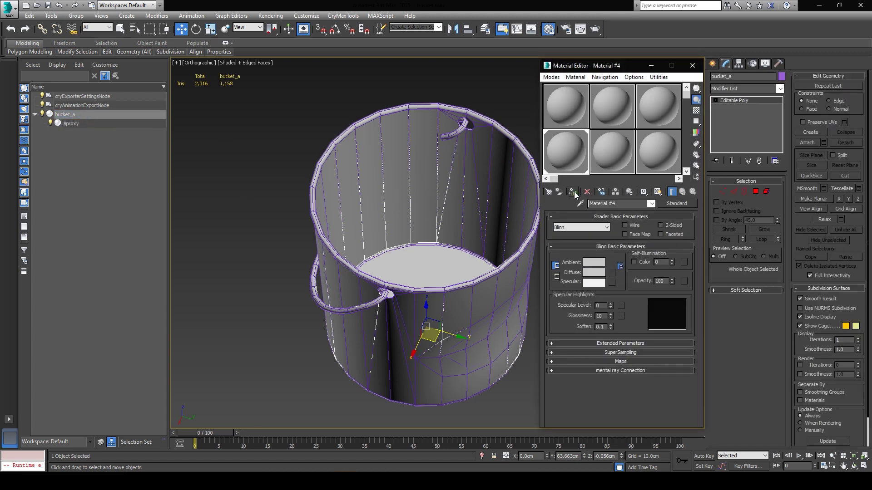
{"action": "left_click", "coordinate": [68, 123]}
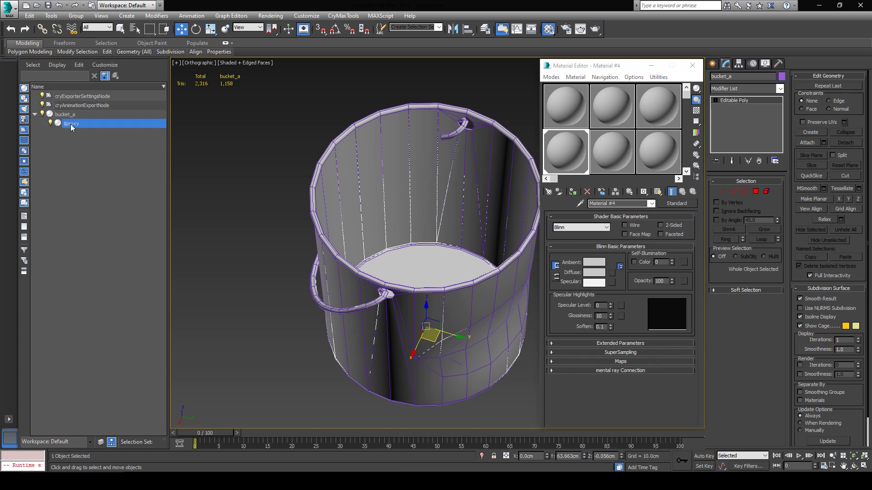
{"action": "left_click", "coordinate": [590, 172]}
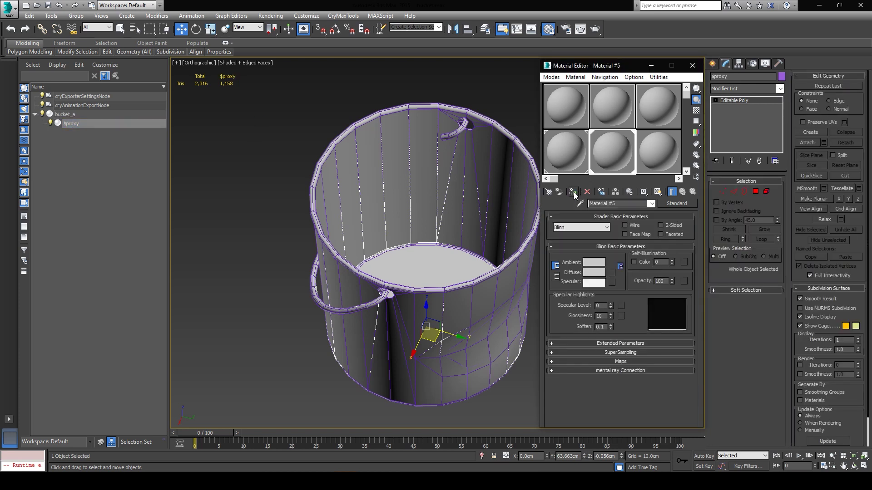
{"action": "left_click", "coordinate": [567, 160]}
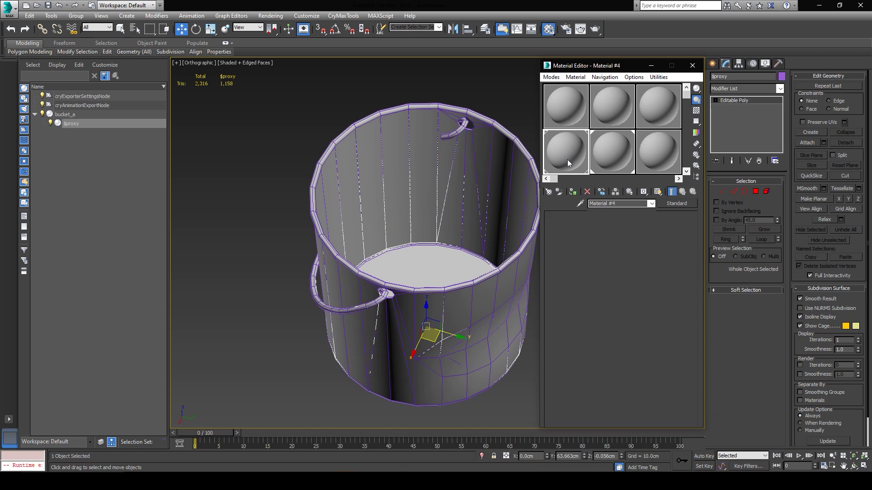
{"action": "triple_click", "coordinate": [601, 203]}
{"action": "type", "text": "bucket"}
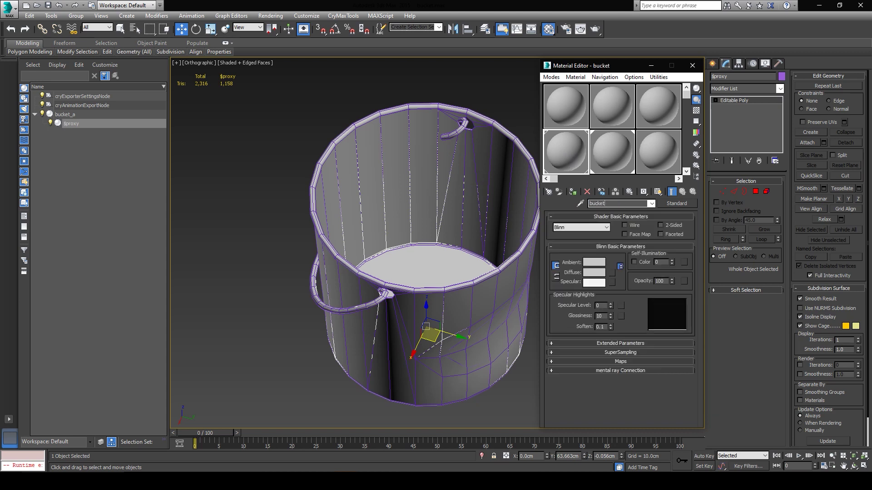
{"action": "left_click", "coordinate": [618, 145]}
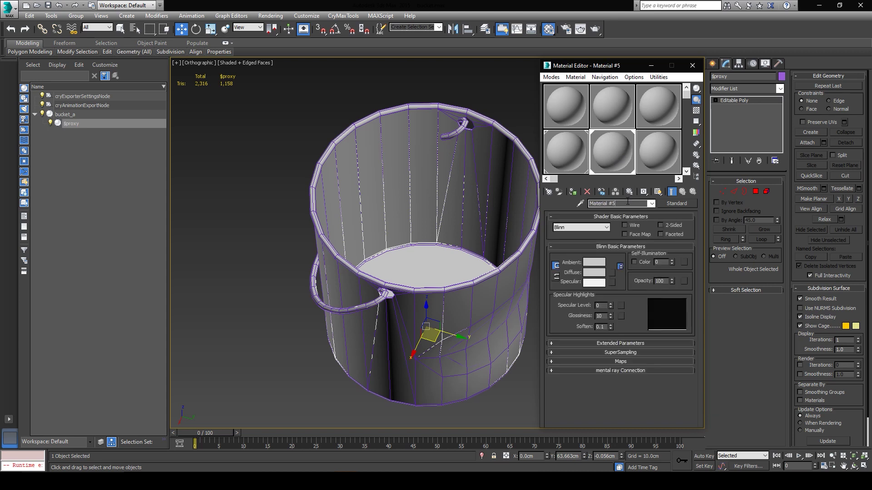
{"action": "type", "text": "proxy"}
Give the proxy material a pure red ambient/diffuse colour and opacity 50.
{"action": "left_click", "coordinate": [594, 263]}
{"action": "left_click", "coordinate": [252, 61]}
{"action": "left_click_drag", "start_coordinate": [262, 127], "coordinate": [264, 61]}
{"action": "left_click", "coordinate": [335, 135]}
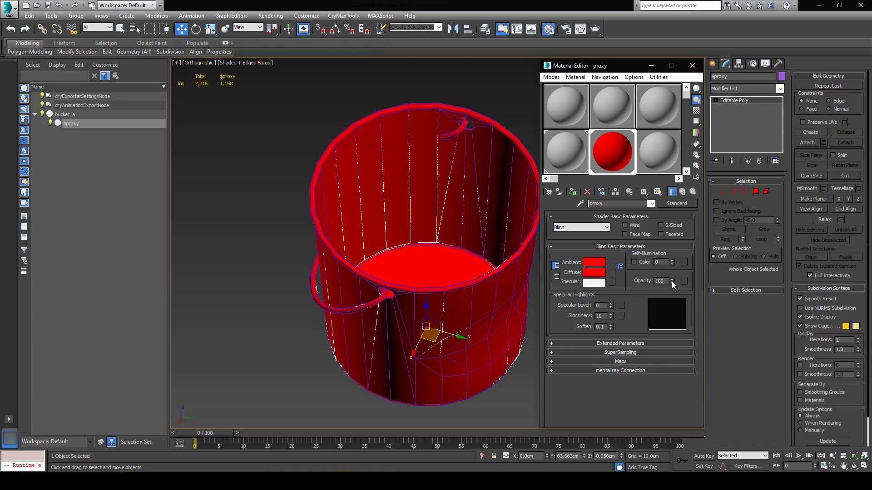
{"action": "type", "text": "50"}
{"action": "key", "text": "Return"}
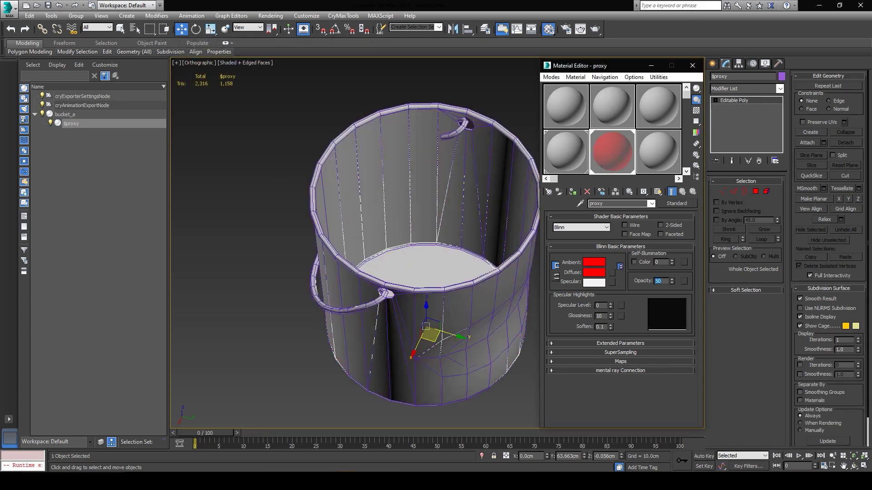
Toggle bucket_a's visibility to check the red proxy on its own, leaving bucket_a visible.
{"action": "left_click", "coordinate": [43, 114]}
{"action": "left_click", "coordinate": [43, 114]}
{"action": "left_click", "coordinate": [43, 114]}
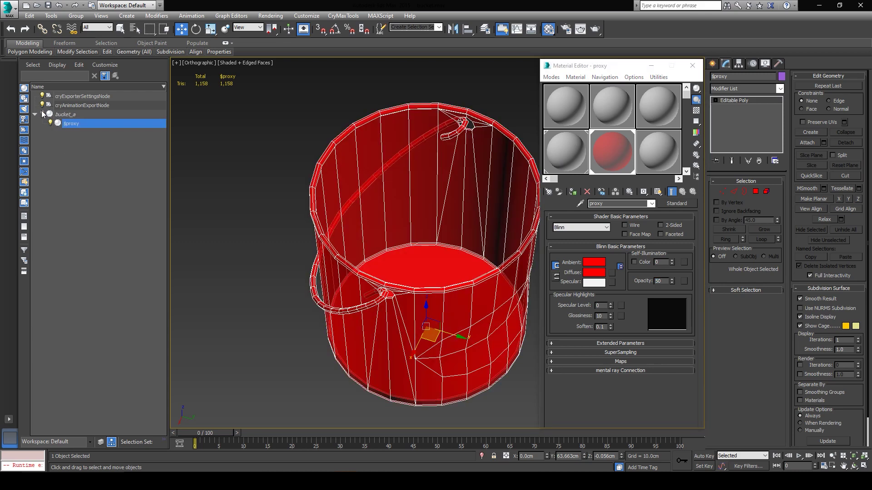
{"action": "left_click", "coordinate": [43, 114]}
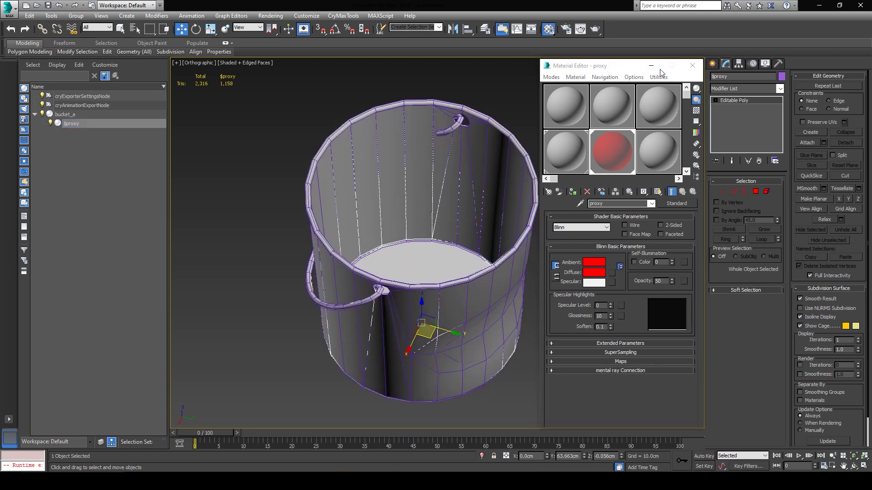
Close the Material Editor and add a ProOptimizer modifier to $proxy.
{"action": "left_click", "coordinate": [692, 65]}
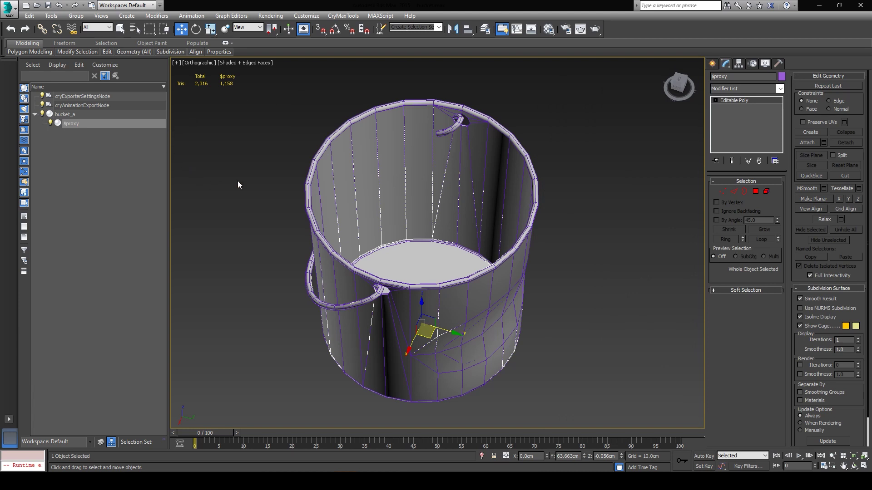
{"action": "middle_click_drag", "start_coordinate": [238, 181], "coordinate": [253, 181]}
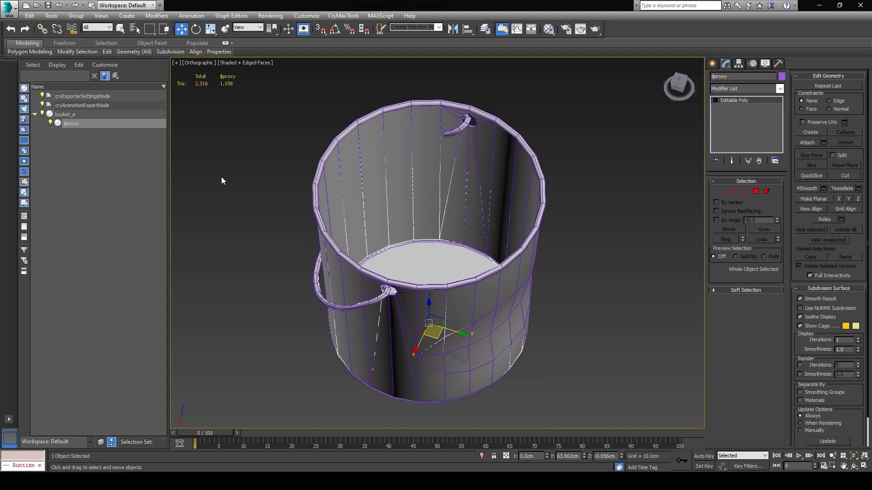
{"action": "left_click", "coordinate": [140, 122]}
{"action": "left_click", "coordinate": [759, 89]}
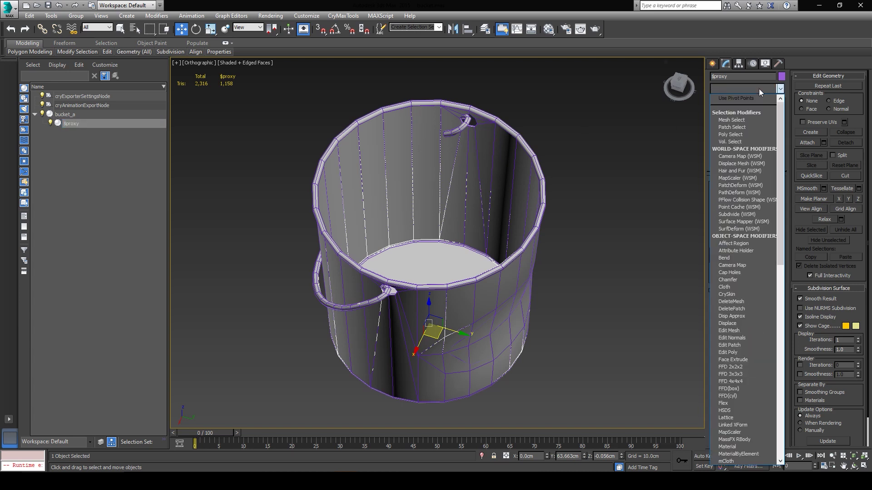
{"action": "type", "text": "pro"}
{"action": "key", "text": "Return"}
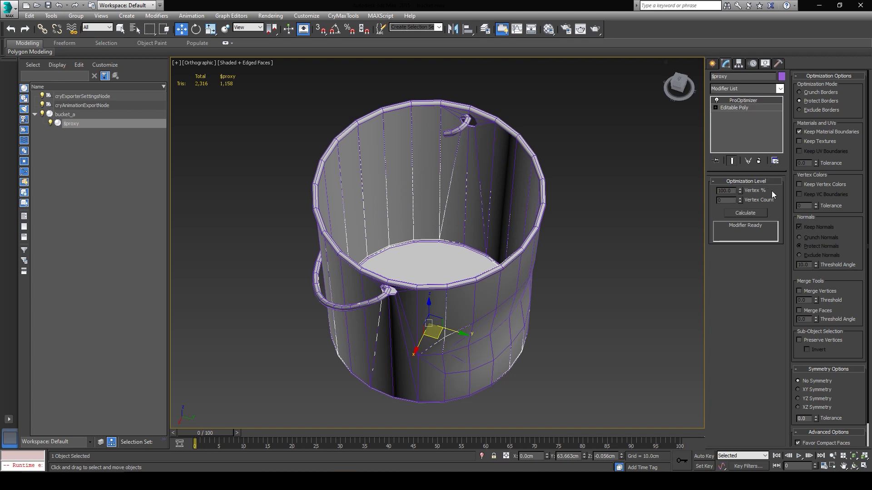
Hide bucket_a, calculate the optimization, and lower Vertex % to 9.3 for about 100 faces.
{"action": "left_click", "coordinate": [42, 114]}
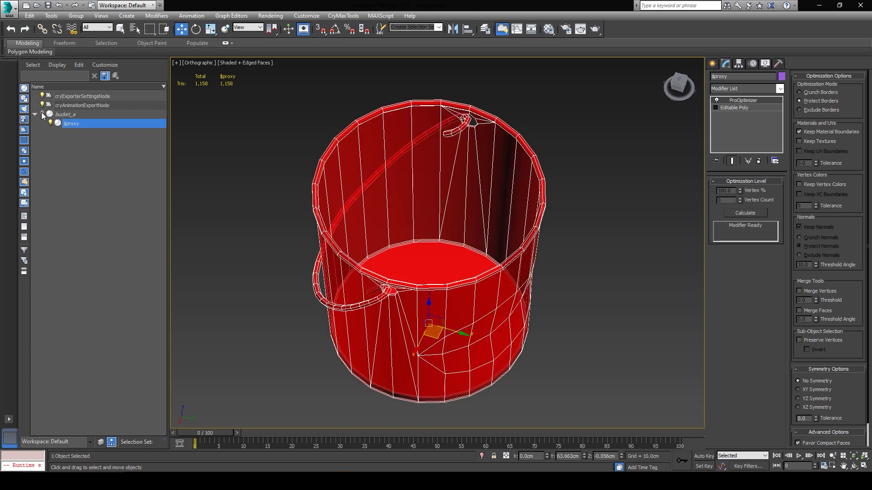
{"action": "left_click", "coordinate": [740, 214]}
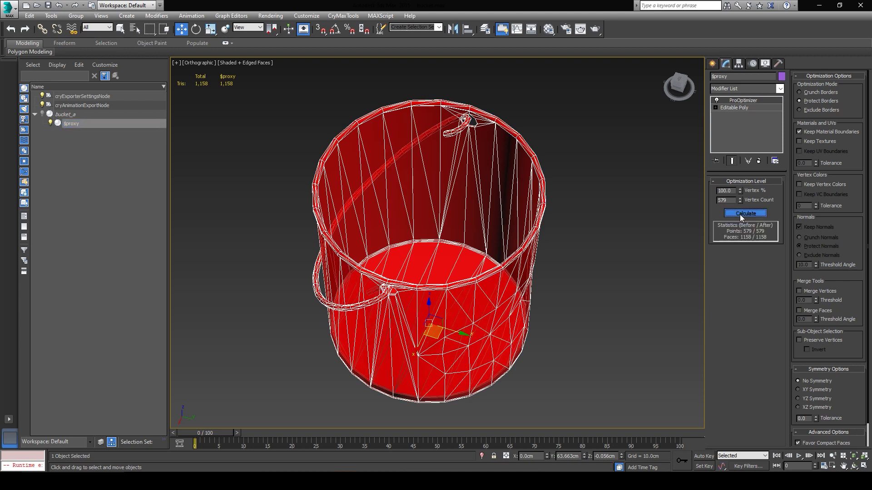
{"action": "left_click_drag", "start_coordinate": [740, 192], "coordinate": [378, 107]}
{"action": "middle_click_drag", "start_coordinate": [378, 107], "coordinate": [484, 121], "text": "alt"}
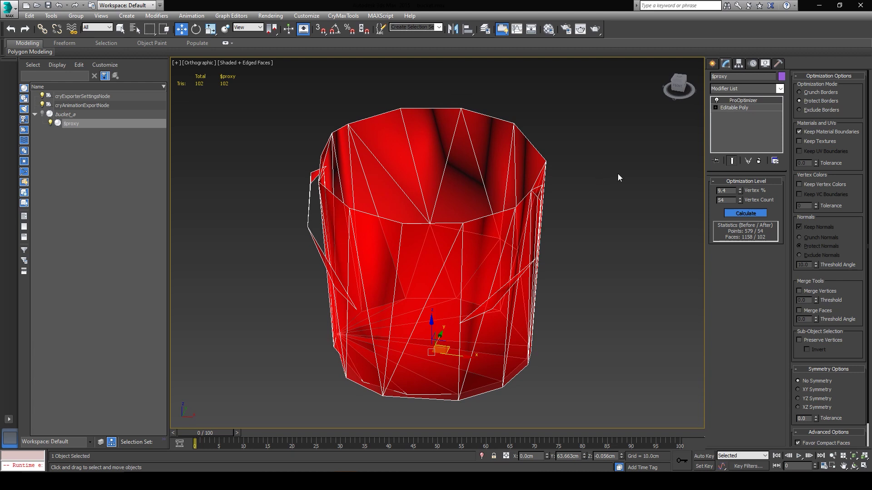
{"action": "left_click", "coordinate": [740, 194]}
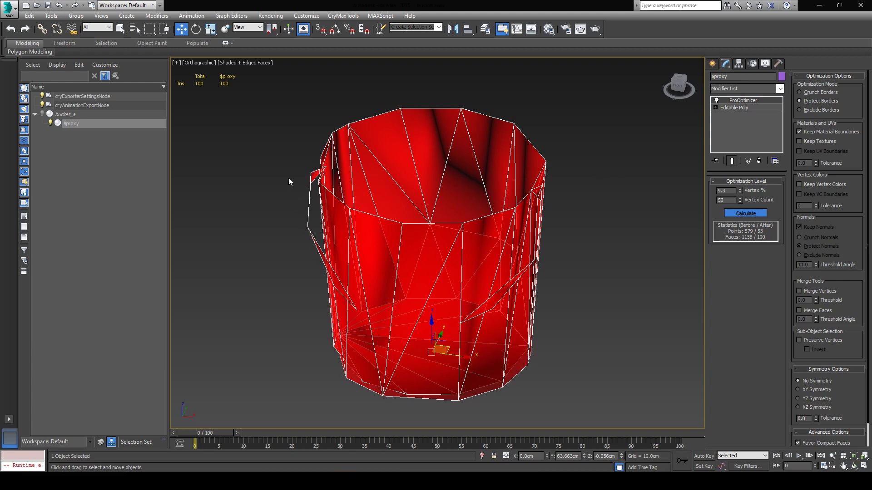
{"action": "middle_click_drag", "start_coordinate": [292, 181], "coordinate": [629, 221], "text": "alt"}
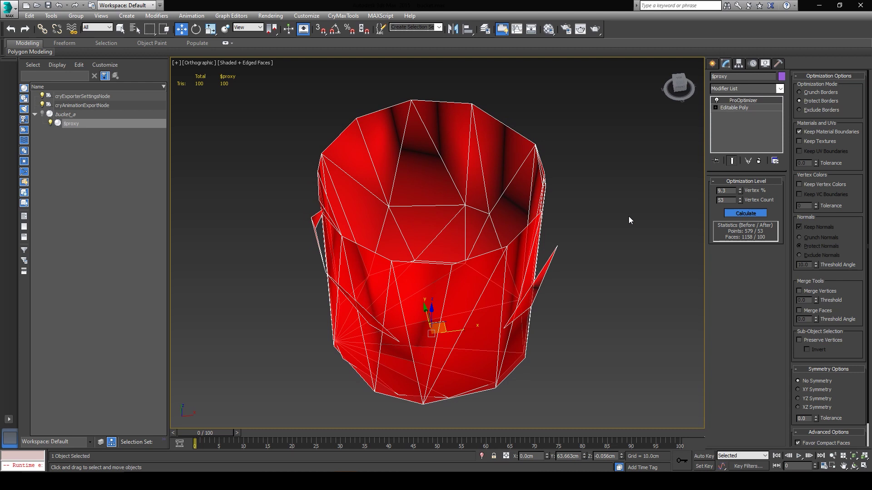
Collapse the $proxy modifier stack into a plain mesh.
{"action": "right_click", "coordinate": [732, 100]}
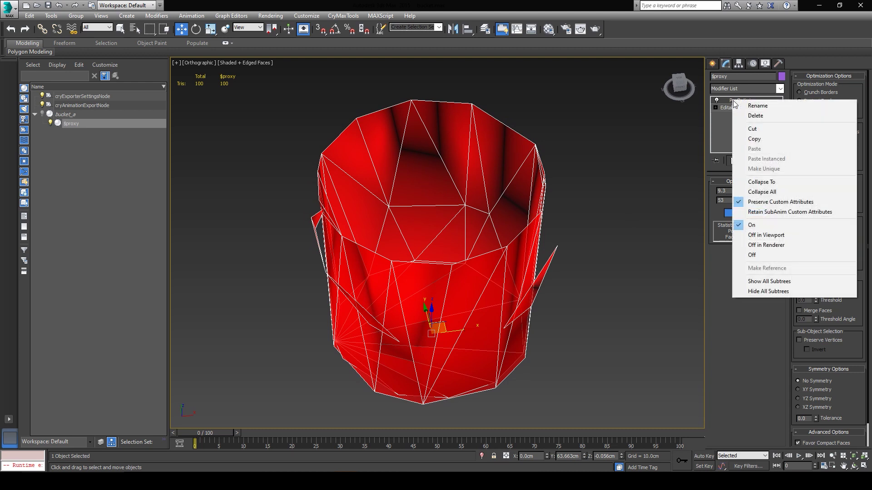
{"action": "left_click", "coordinate": [762, 192]}
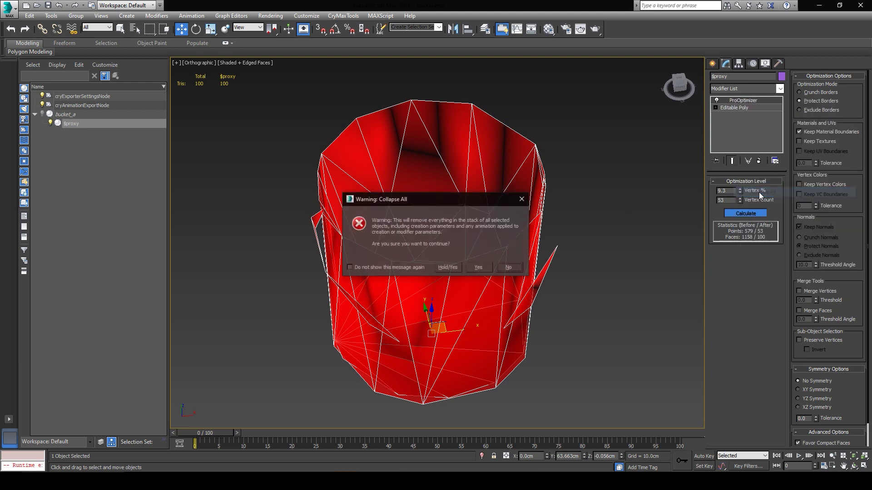
{"action": "left_click", "coordinate": [446, 271]}
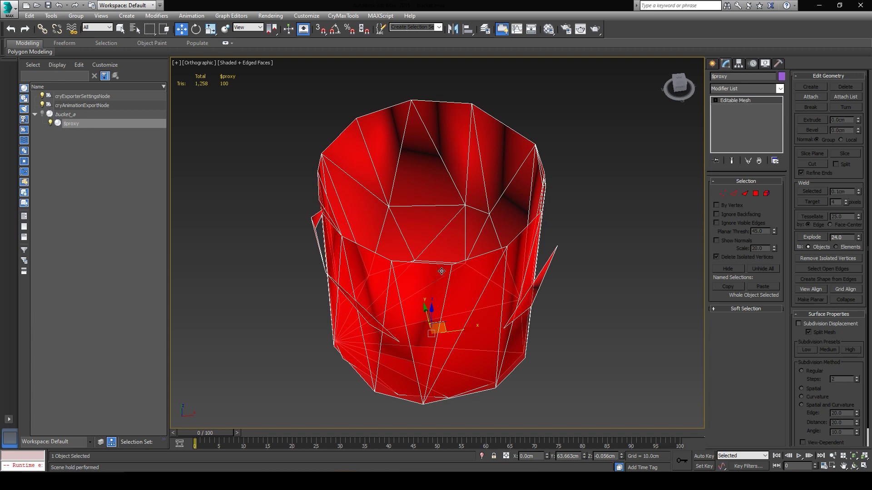
Delete the three stray fin elements from the proxy, then export the scene.
{"action": "left_click", "coordinate": [767, 194]}
{"action": "left_click", "coordinate": [534, 294]}
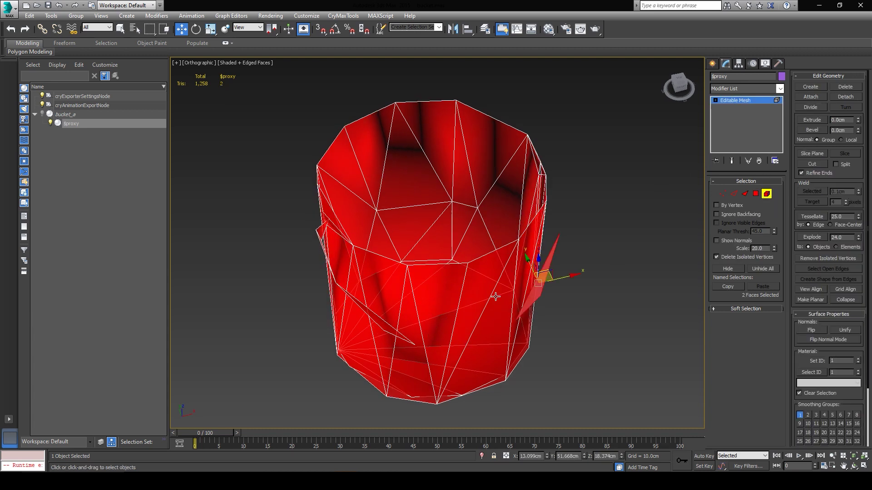
{"action": "key", "text": "Delete"}
{"action": "left_click", "coordinate": [379, 319]}
{"action": "key", "text": "Delete"}
{"action": "left_click", "coordinate": [320, 233]}
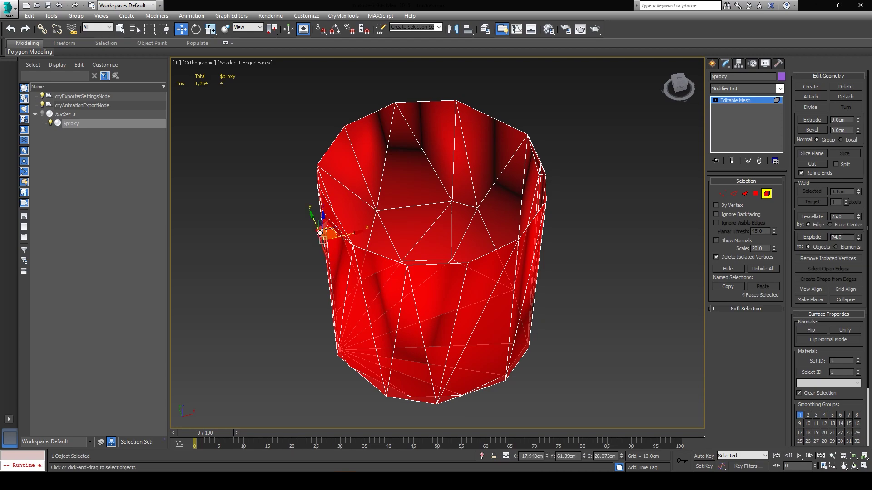
{"action": "key", "text": "Delete"}
{"action": "middle_click_drag", "start_coordinate": [379, 300], "coordinate": [295, 273], "text": "alt"}
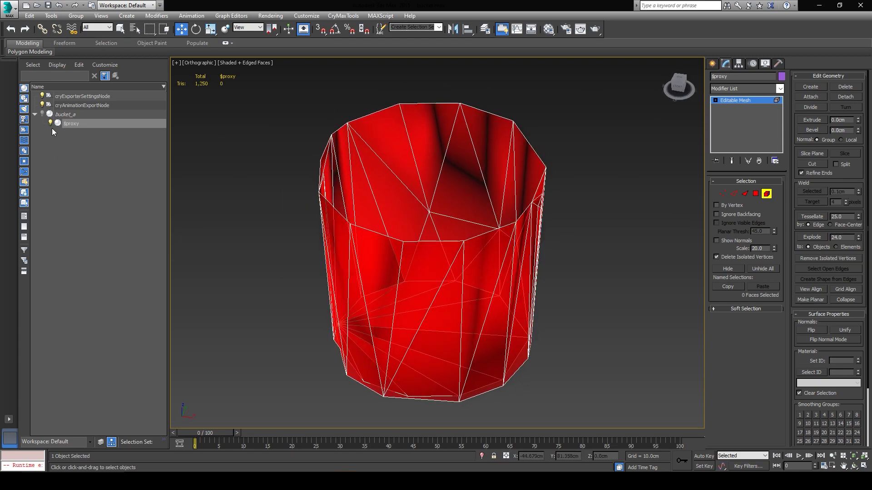
{"action": "left_click", "coordinate": [9, 8]}
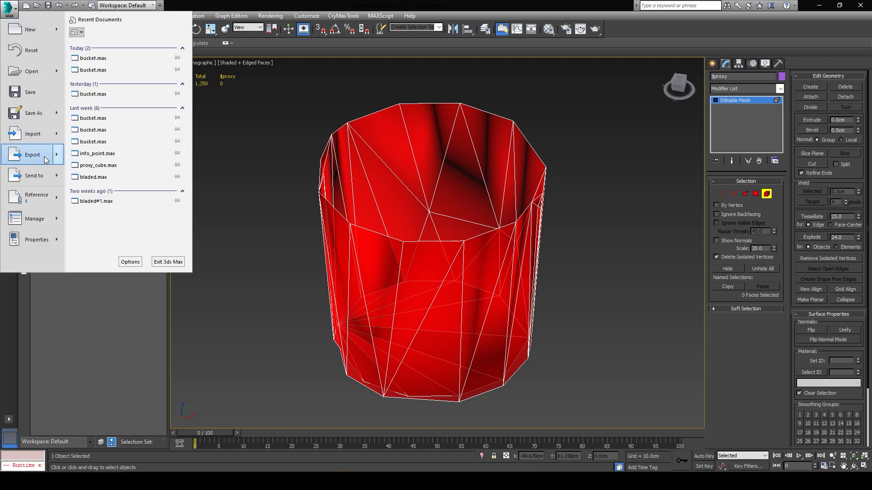
{"action": "left_click", "coordinate": [45, 160]}
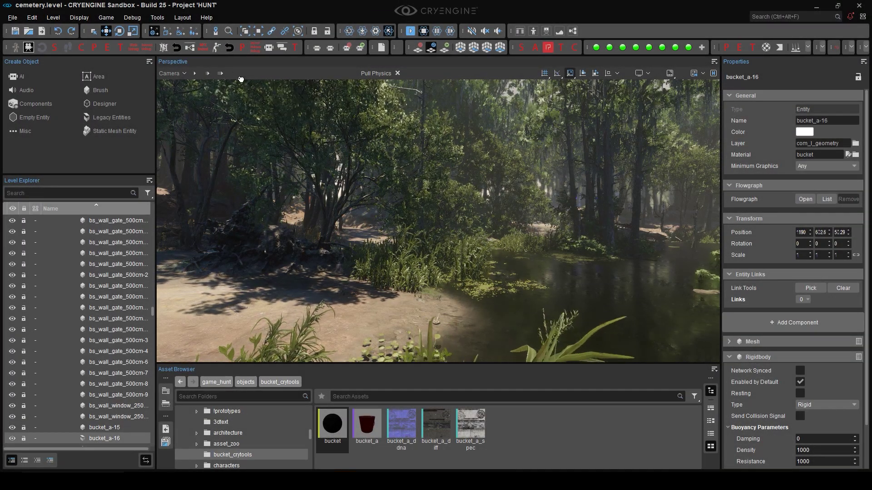
Load the bucket FBX into CryEngine's FBX Mesh import window.
{"action": "left_click", "coordinate": [162, 20]}
{"action": "mouse_move", "coordinate": [214, 255]}
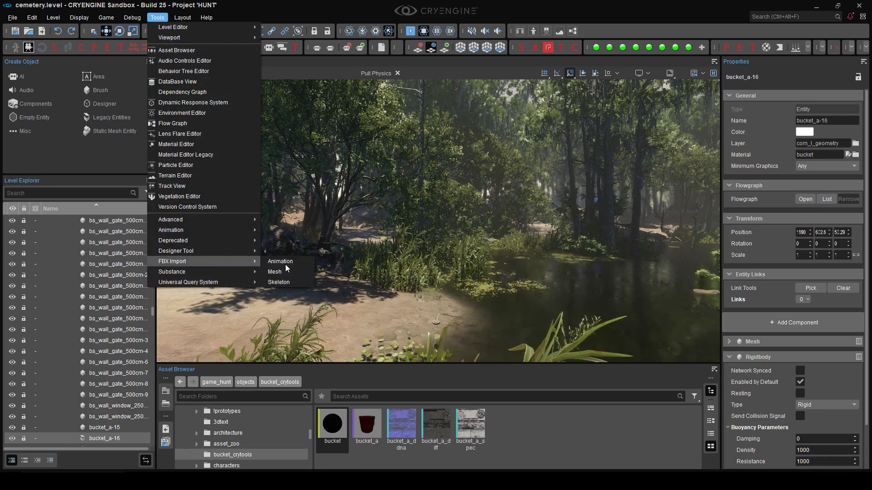
{"action": "left_click", "coordinate": [285, 271]}
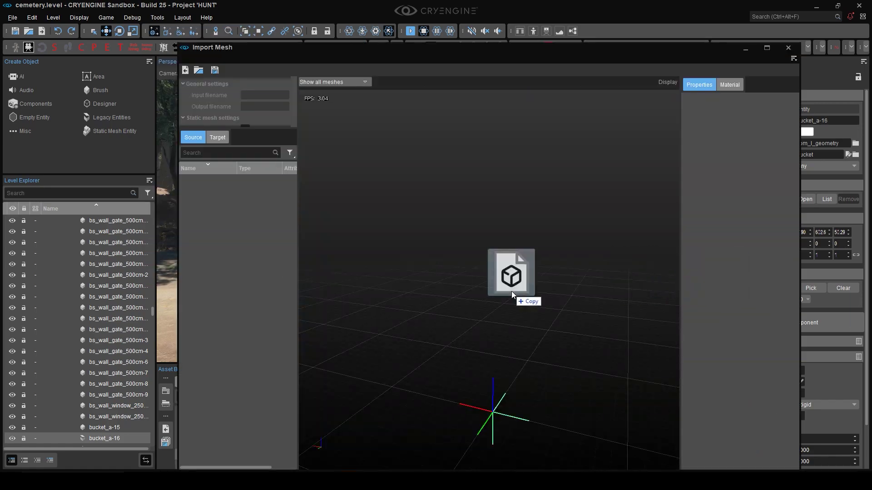
{"action": "left_click_drag", "start_coordinate": [512, 292], "coordinate": [511, 292]}
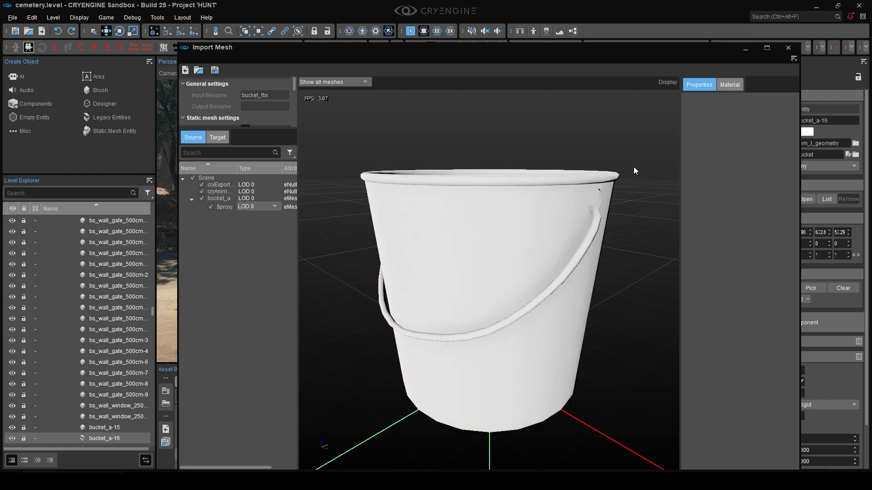
Set the proxy material to proxy only (no draw) and make $proxy the Physics Proxy.
{"action": "left_click", "coordinate": [722, 86]}
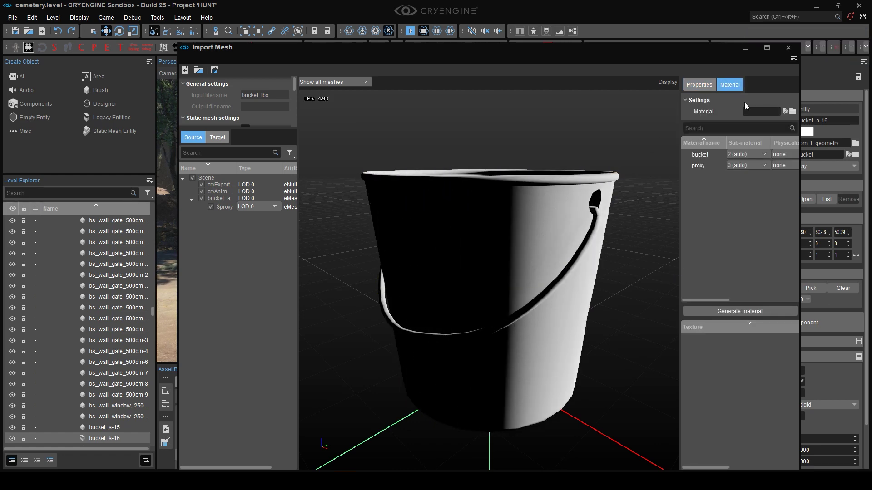
{"action": "left_click", "coordinate": [778, 165]}
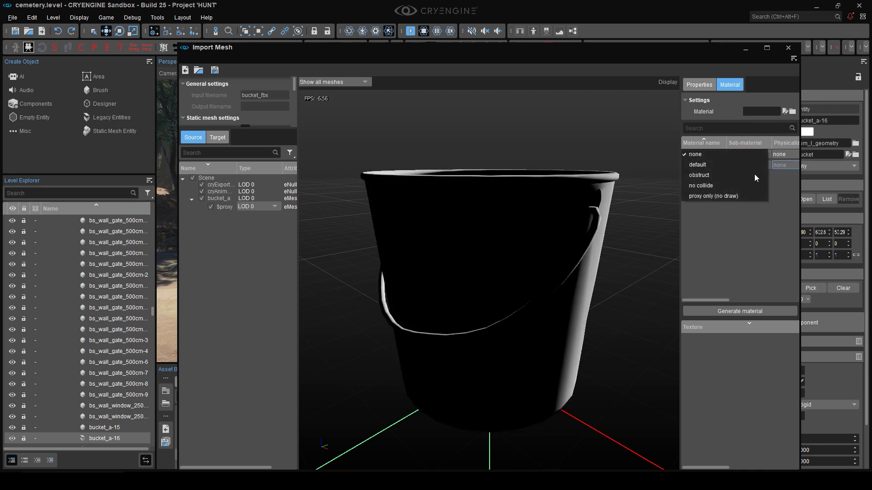
{"action": "left_click", "coordinate": [710, 196]}
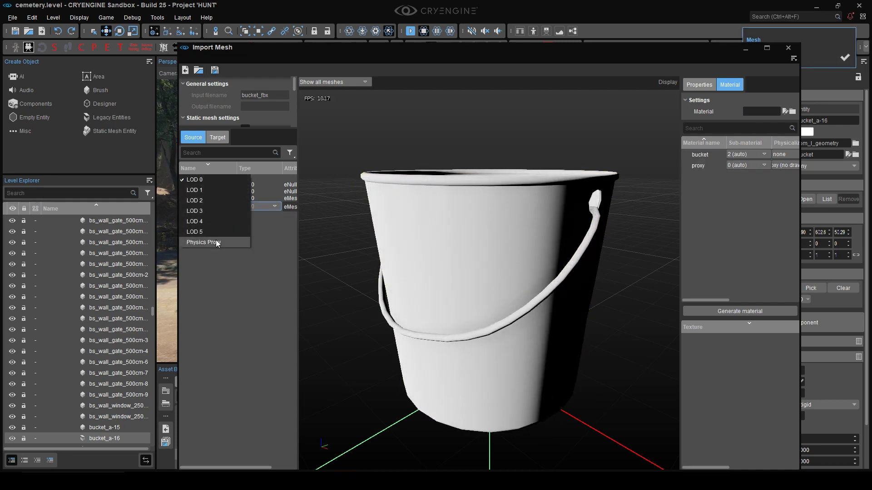
{"action": "left_click", "coordinate": [200, 242]}
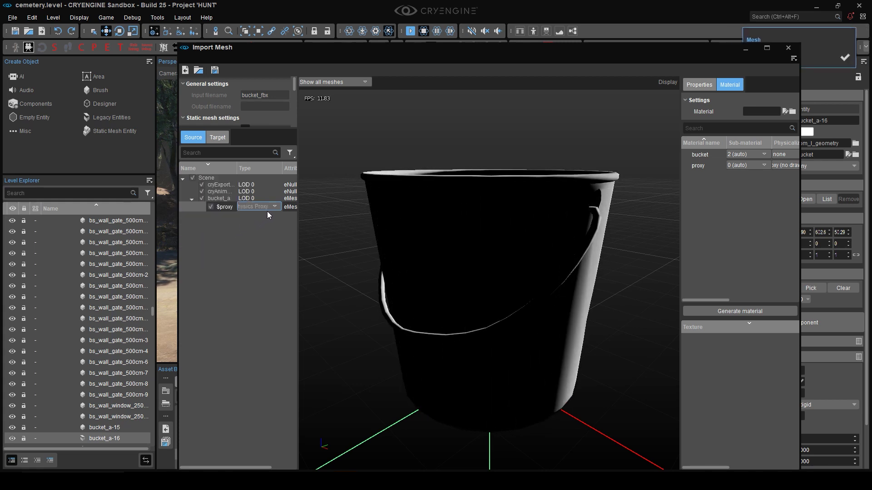
Generate and save the bucket_fbx material, then save the imported mesh as an asset.
{"action": "left_click", "coordinate": [746, 311]}
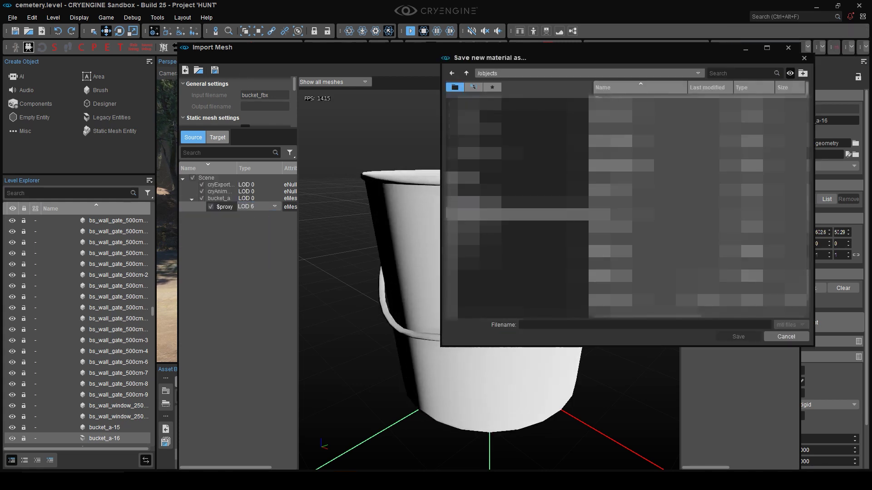
{"action": "left_click", "coordinate": [786, 336]}
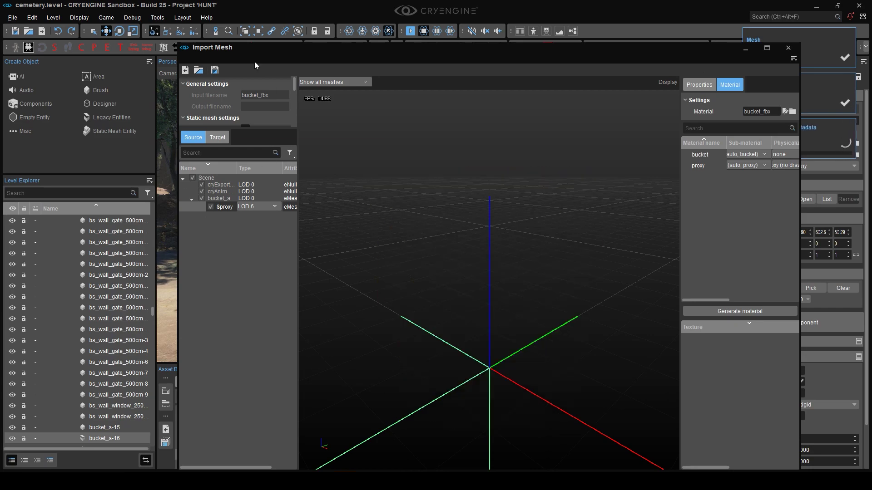
{"action": "left_click", "coordinate": [215, 71]}
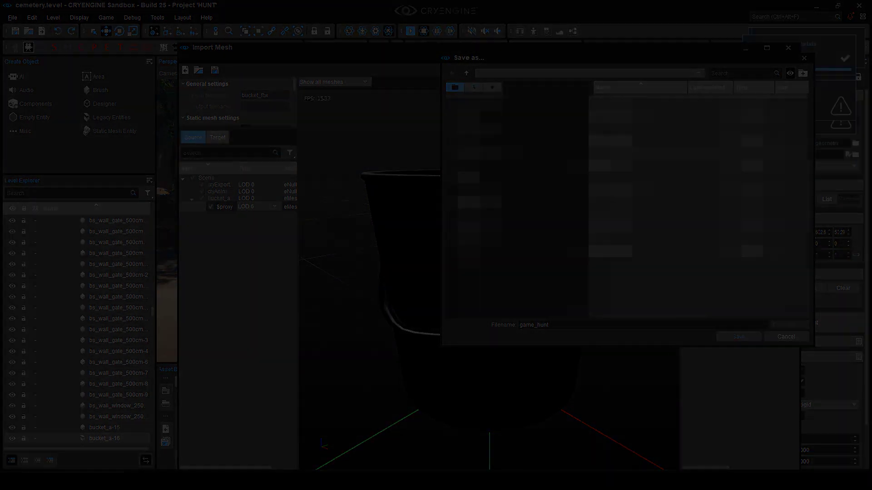